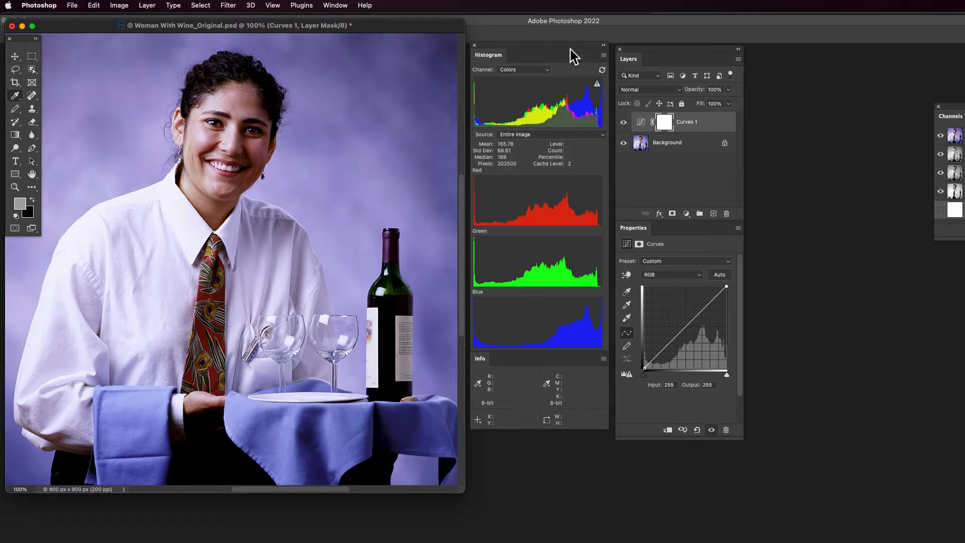
- Arrange the Layers and Properties panels beside the image, with the Histogram and Info panels next to them
drag(536, 46, 842, 68)
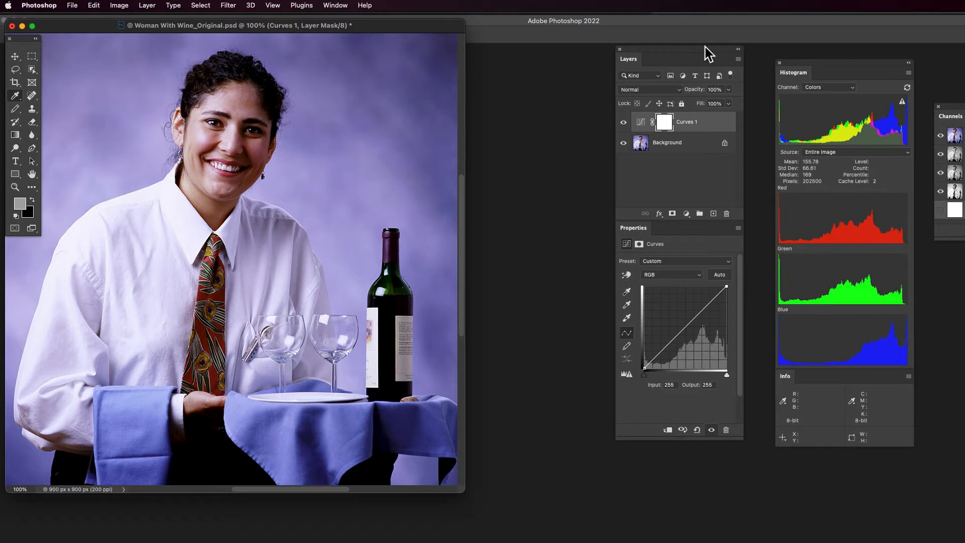
drag(705, 47, 559, 49)
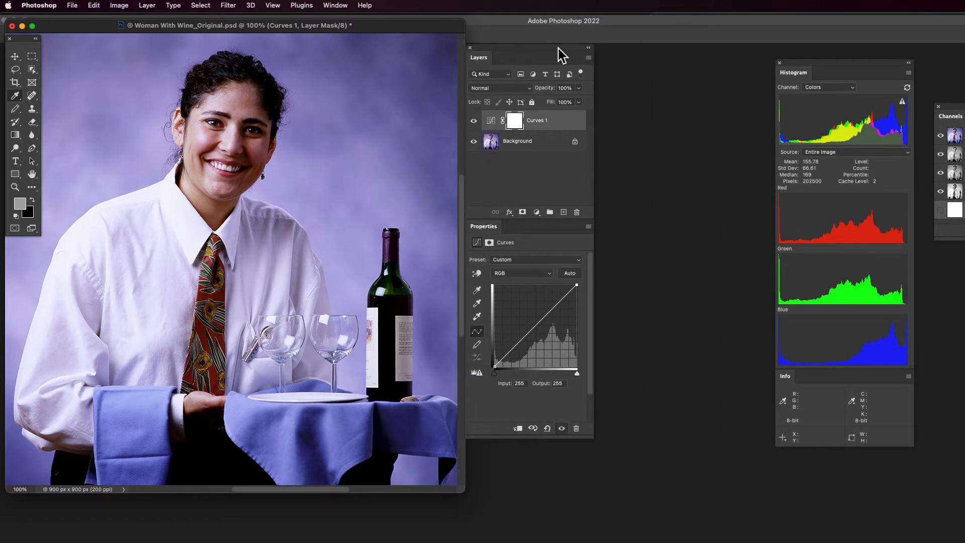
drag(811, 68, 641, 45)
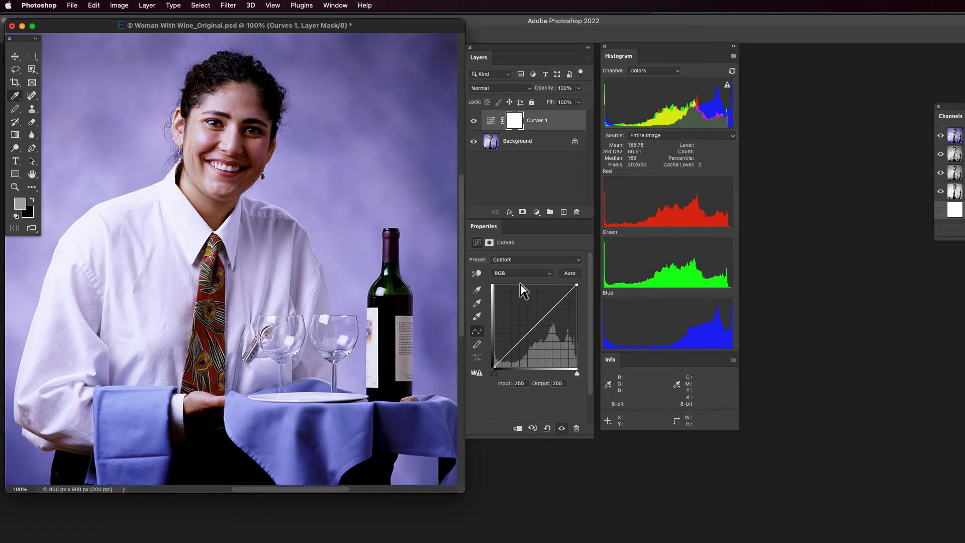
- Turn Show Clipping for Black/White Points off and back on for the Curves adjustment, checking that it is enabled
click(588, 226)
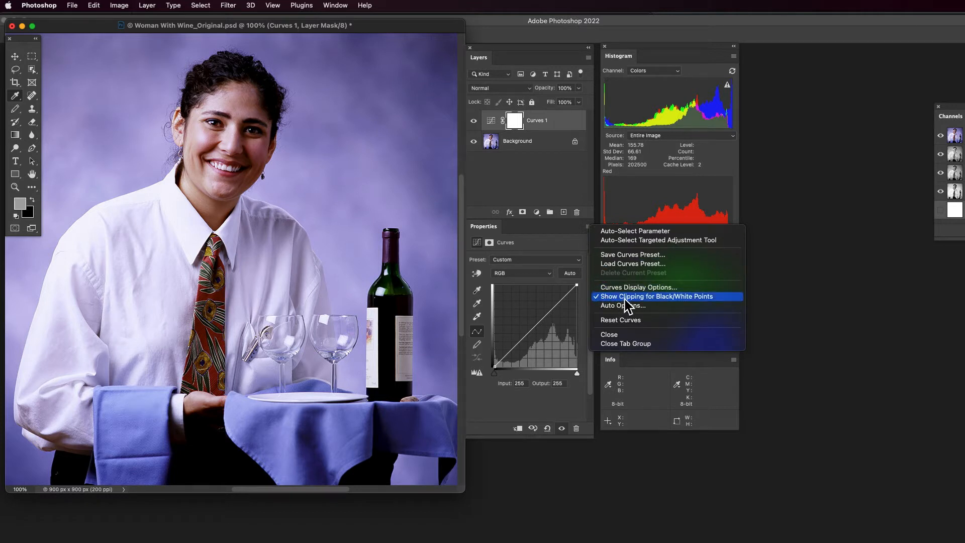
click(622, 300)
click(589, 227)
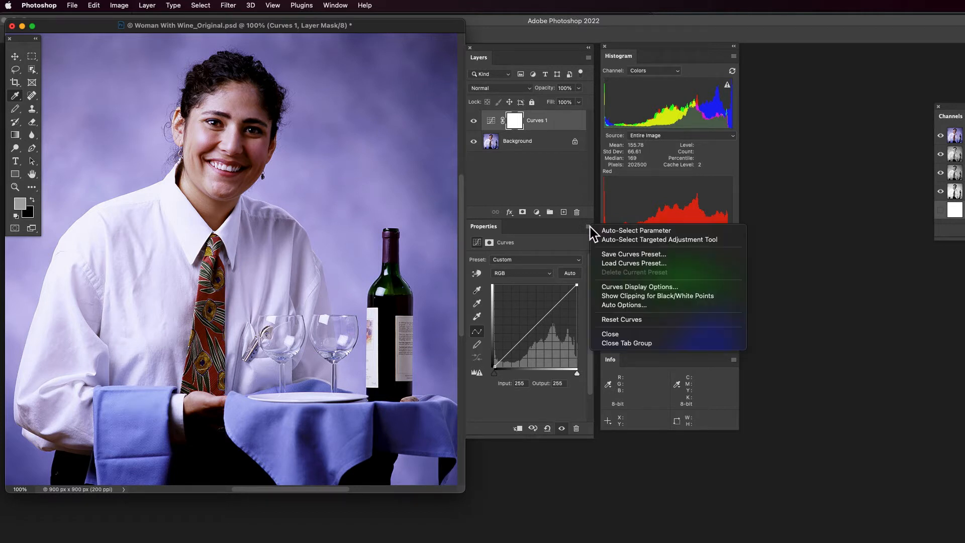
click(611, 298)
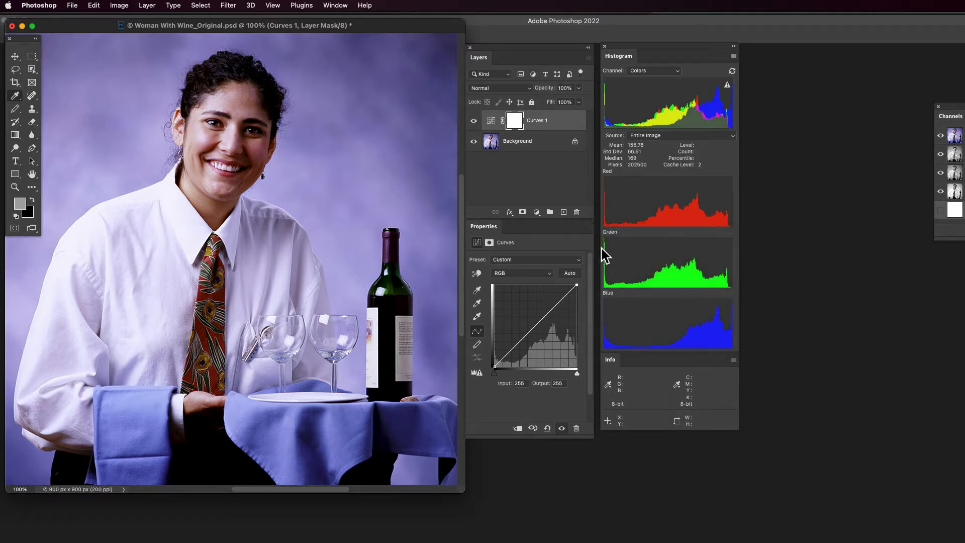
click(589, 227)
click(589, 226)
click(589, 227)
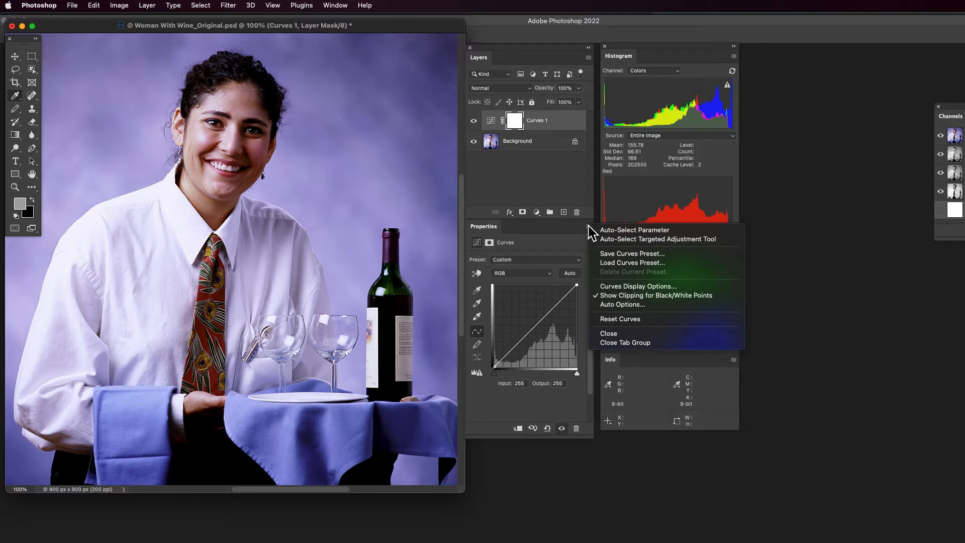
click(557, 245)
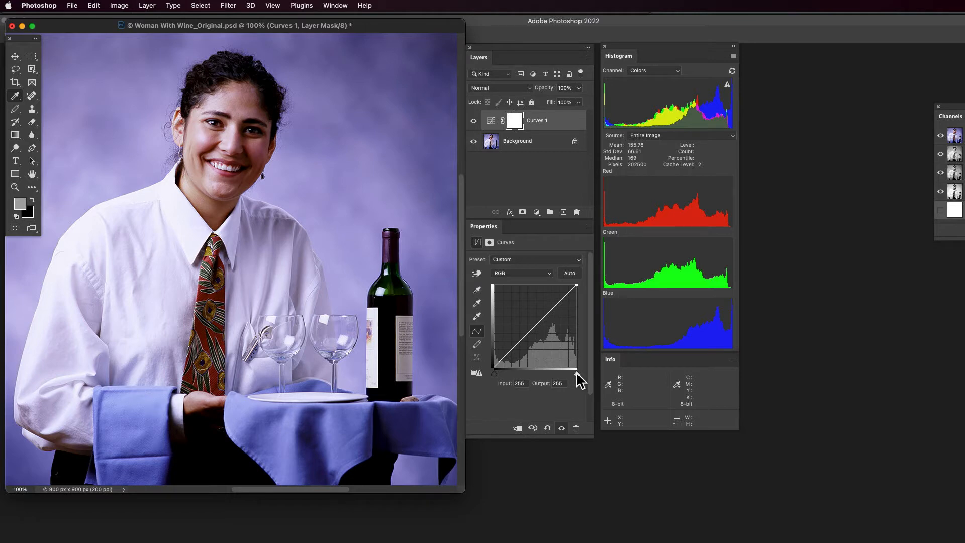
- Preview highlight clipping in the composite RGB curve with the white point input at 253 and back at 255
drag(578, 374, 576, 374)
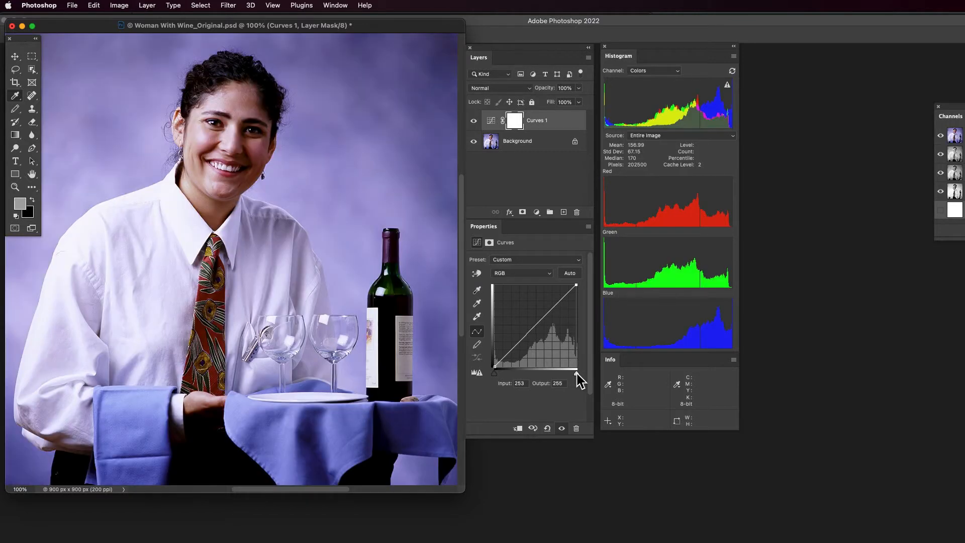
alt+click(577, 373)
alt+click(577, 374)
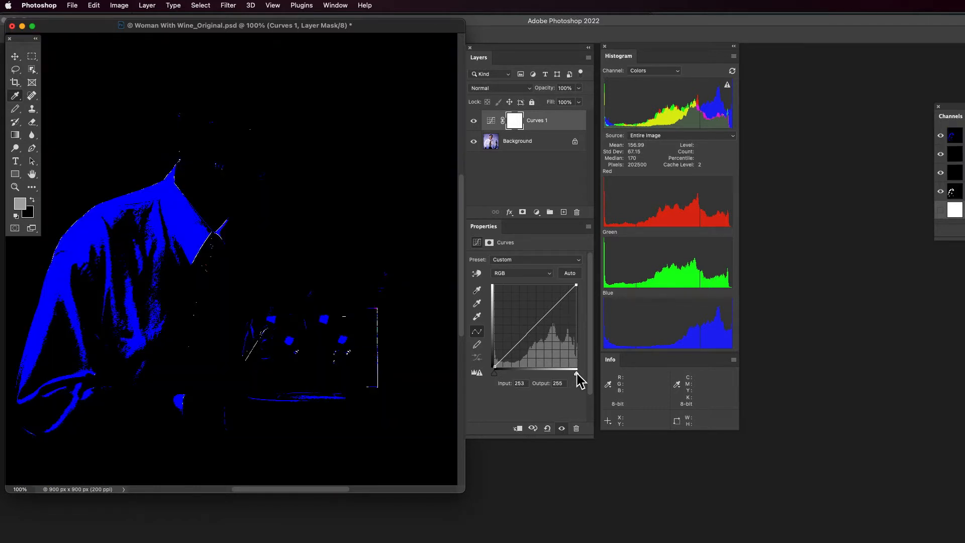
drag(577, 373, 587, 379)
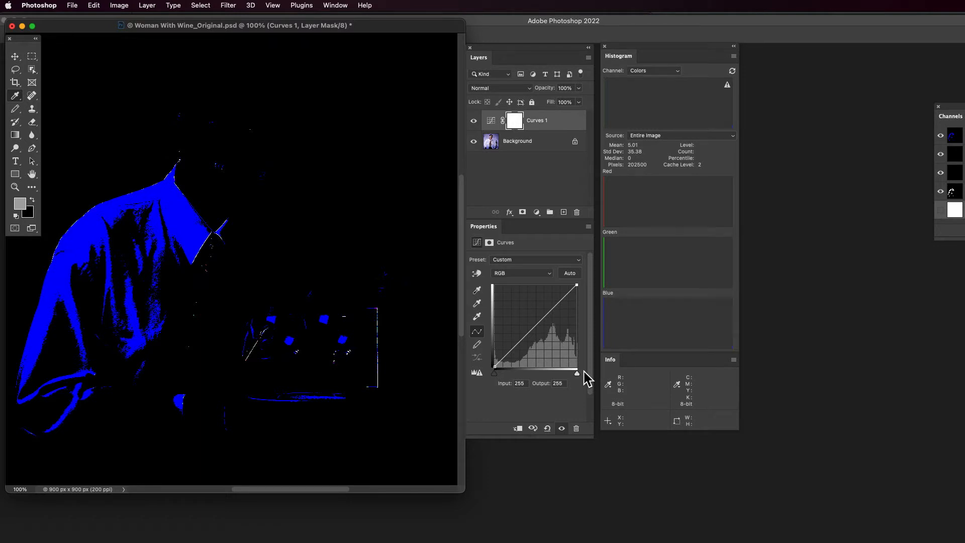
drag(584, 372, 578, 372)
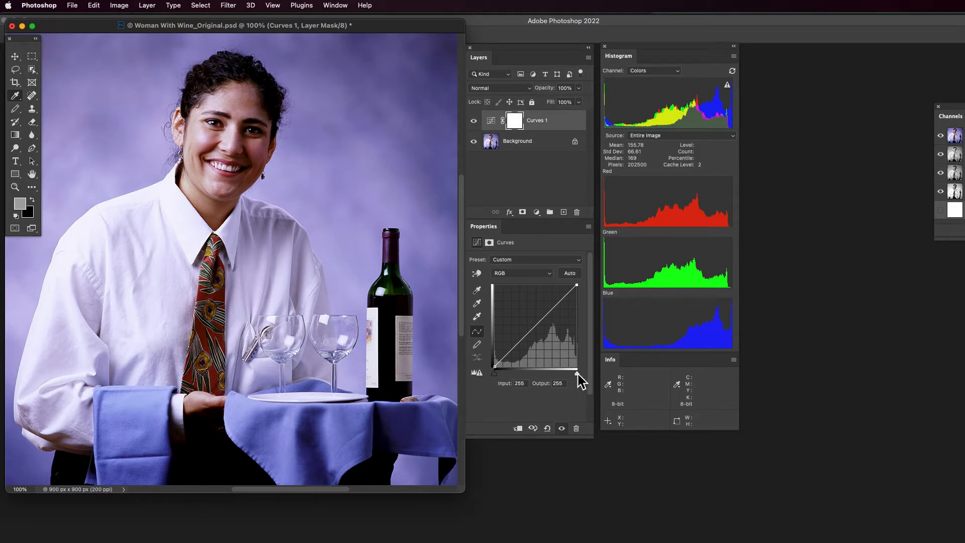
alt+click(577, 373)
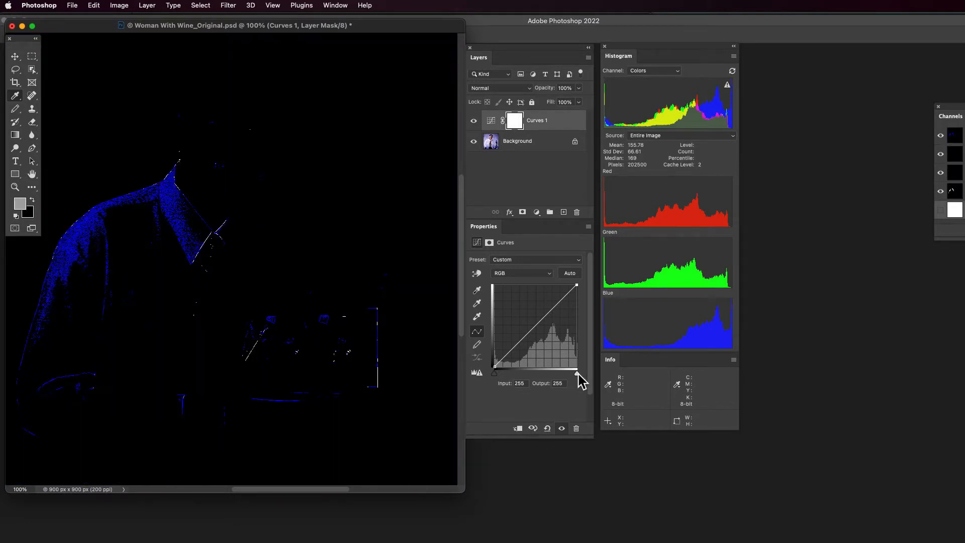
- Examine which highlights clip first by varying the RGB curve's white point input between 255 and 235, finishing at 243
drag(577, 373, 574, 374)
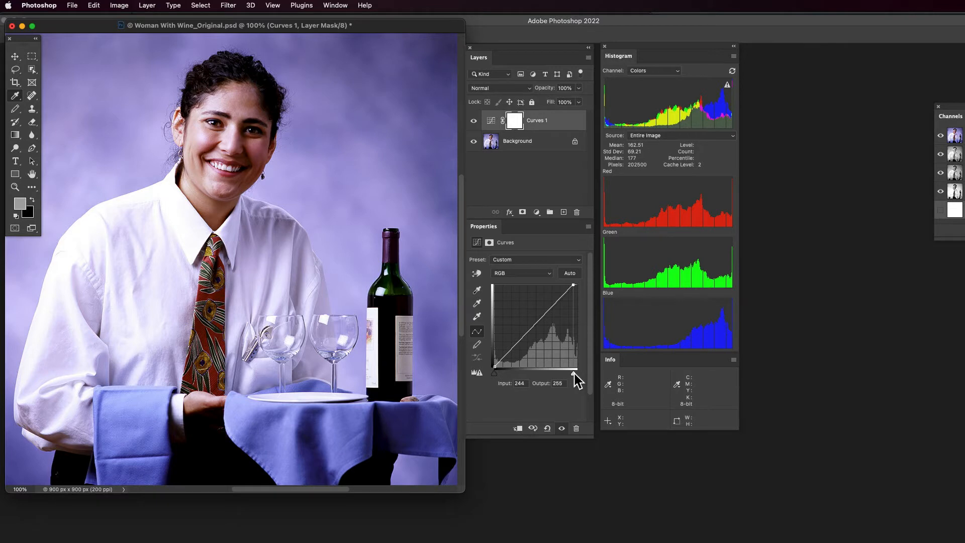
drag(574, 373, 574, 374)
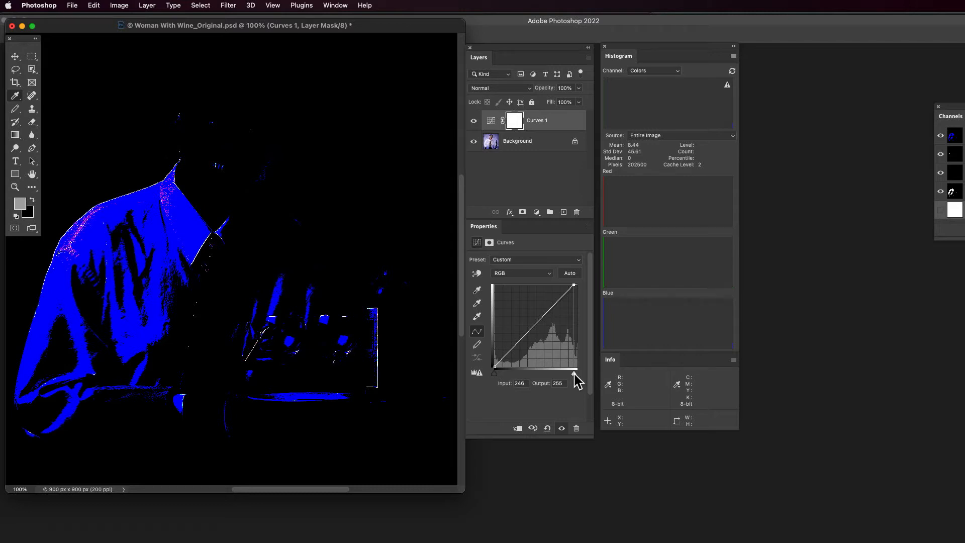
drag(575, 374, 572, 374)
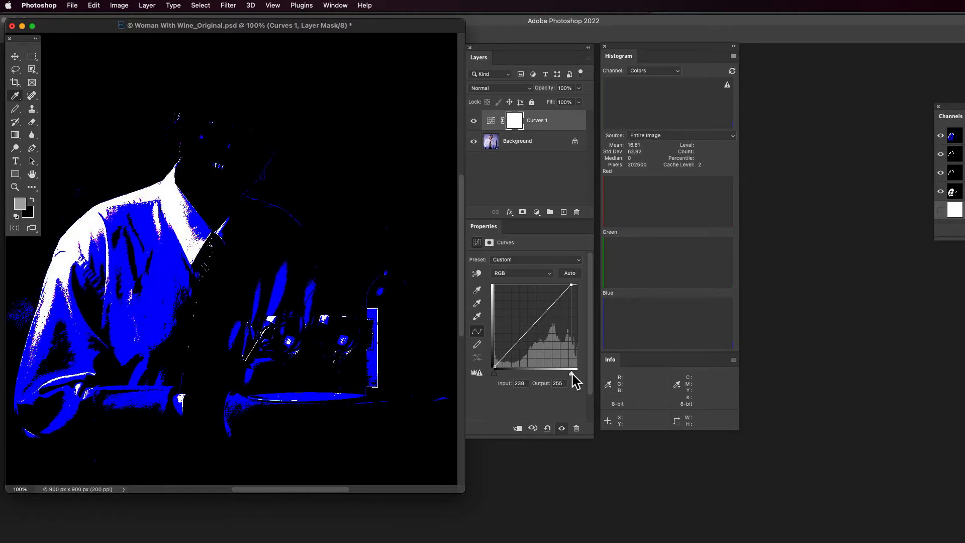
drag(572, 375, 571, 375)
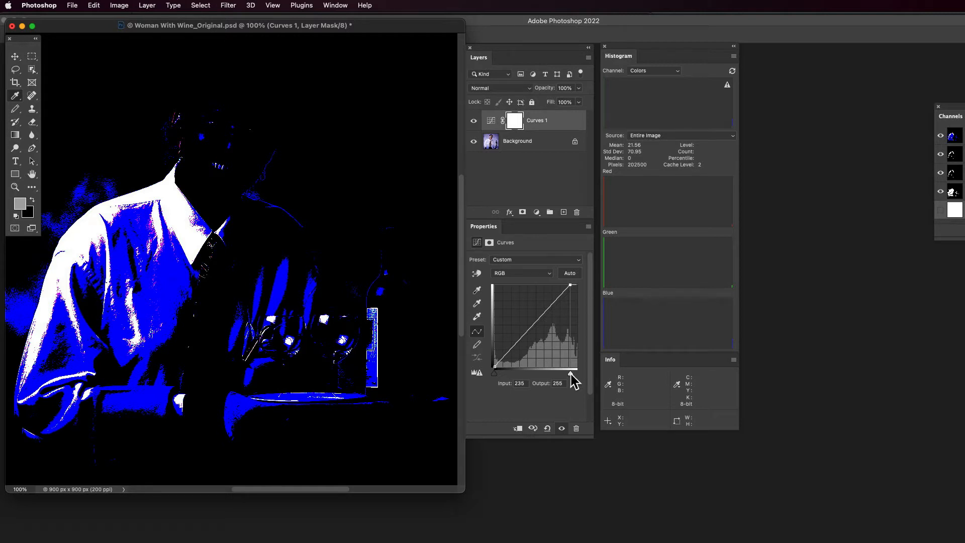
drag(571, 373, 581, 378)
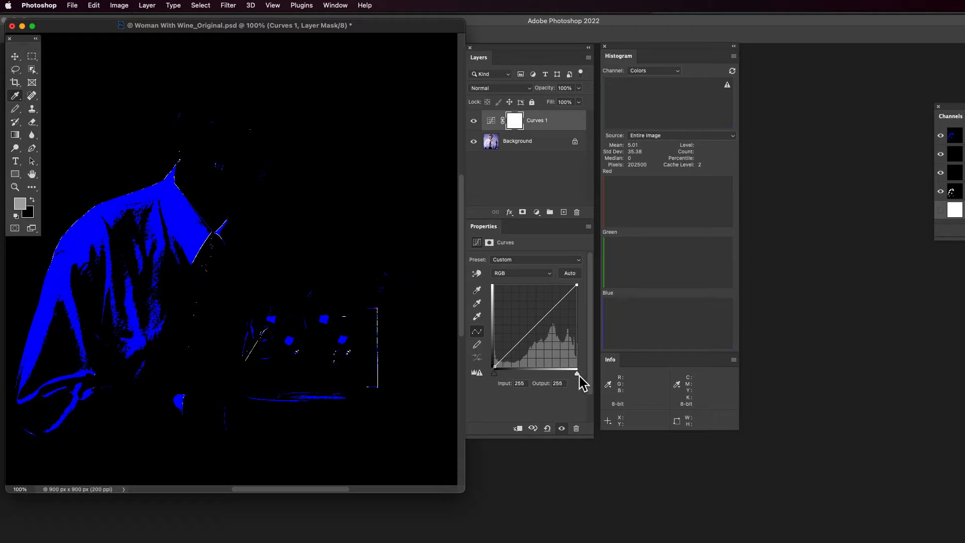
drag(578, 375, 573, 376)
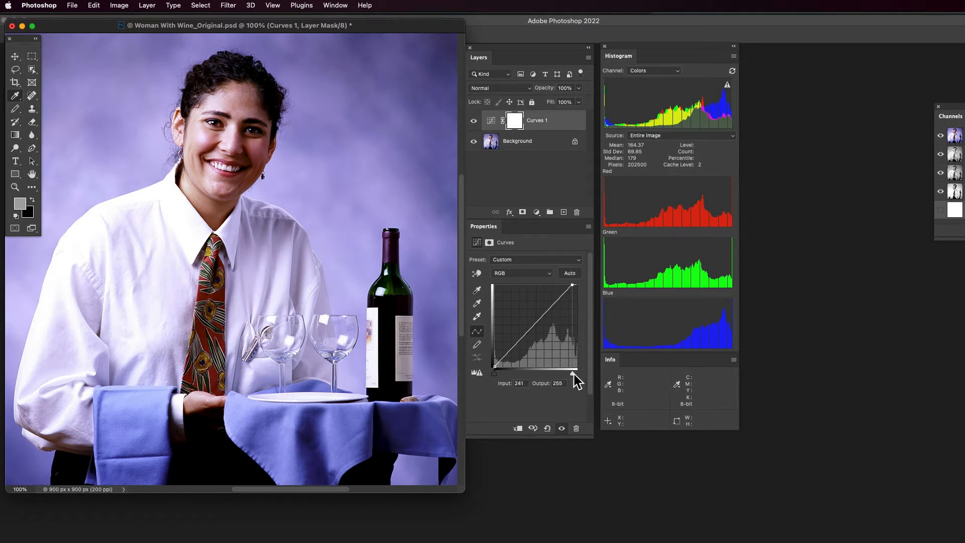
mouse_move(573, 376)
mouse_down()
mouse_move(585, 380)
mouse_move(573, 377)
mouse_up()
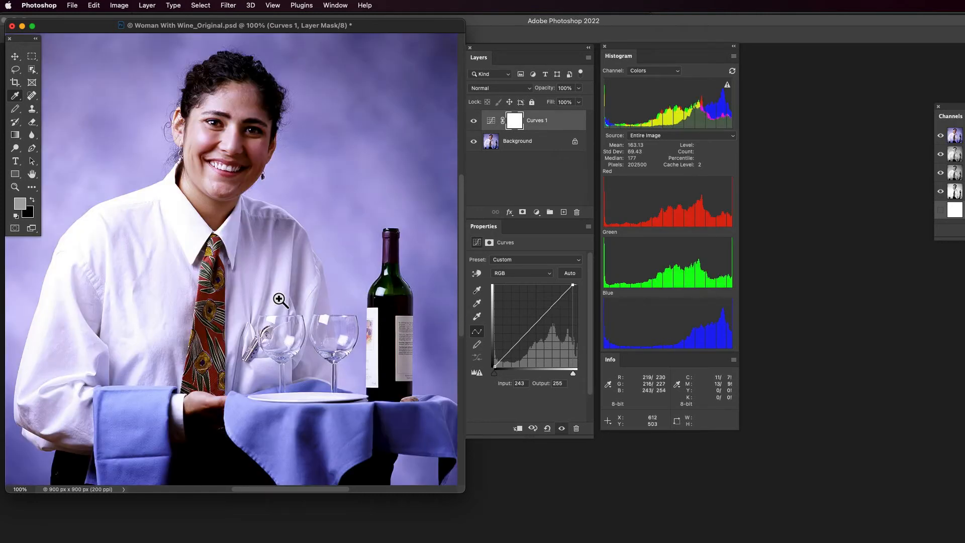
- Place a color sampler on the bright white reflection at the upper rim of the left wine glass
super+click(266, 316)
drag(282, 329, 349, 377)
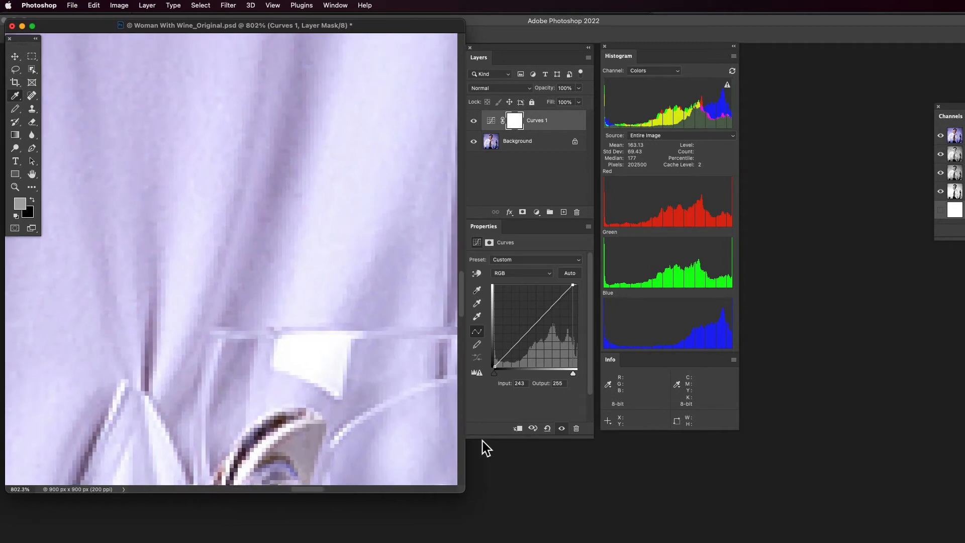
mouse_move(573, 373)
mouse_down()
mouse_move(591, 385)
mouse_move(574, 377)
mouse_up()
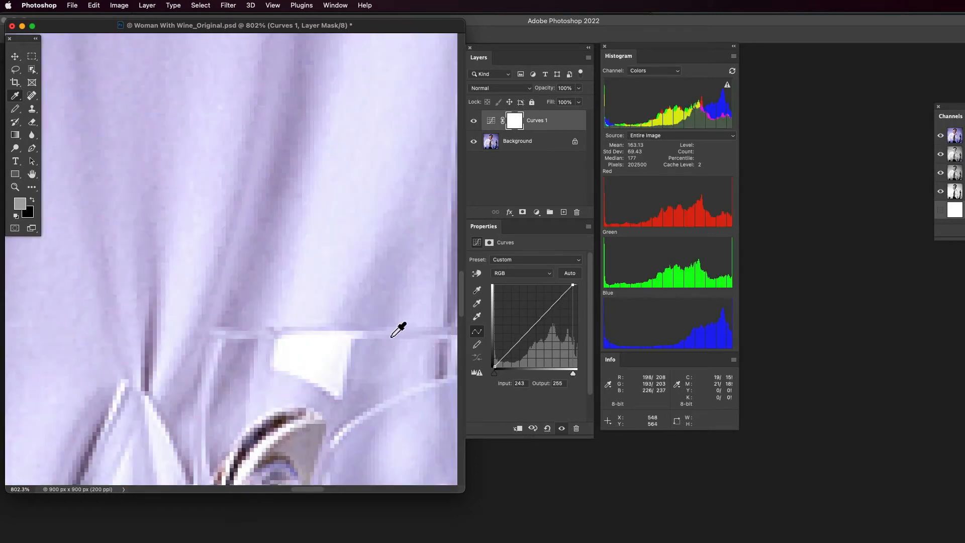
click(300, 344)
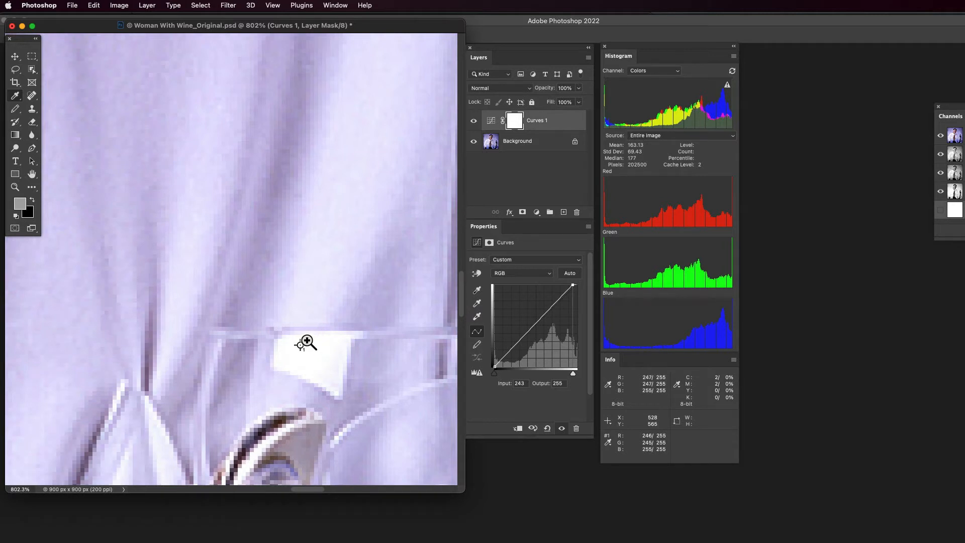
drag(306, 340, 337, 353)
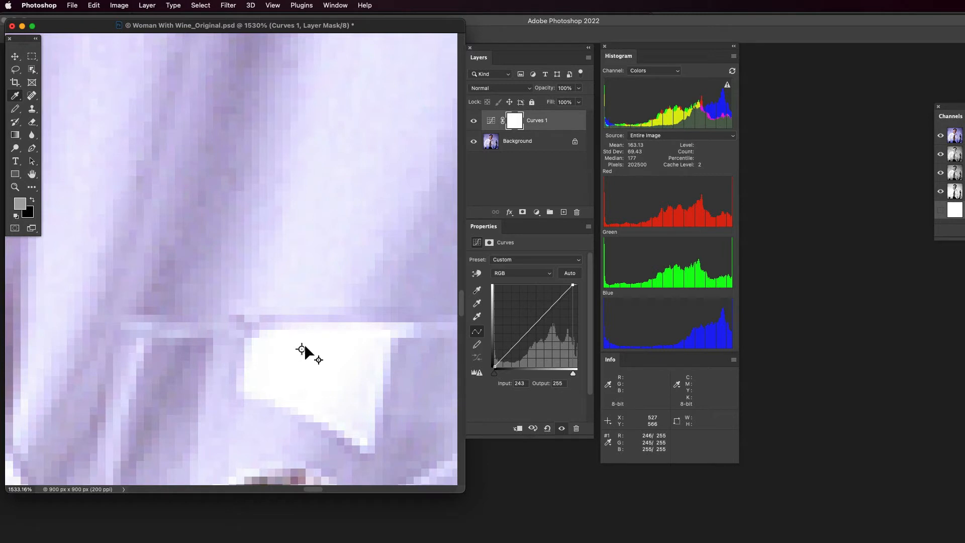
mouse_move(303, 344)
mouse_down()
mouse_move(276, 324)
mouse_move(302, 348)
mouse_up()
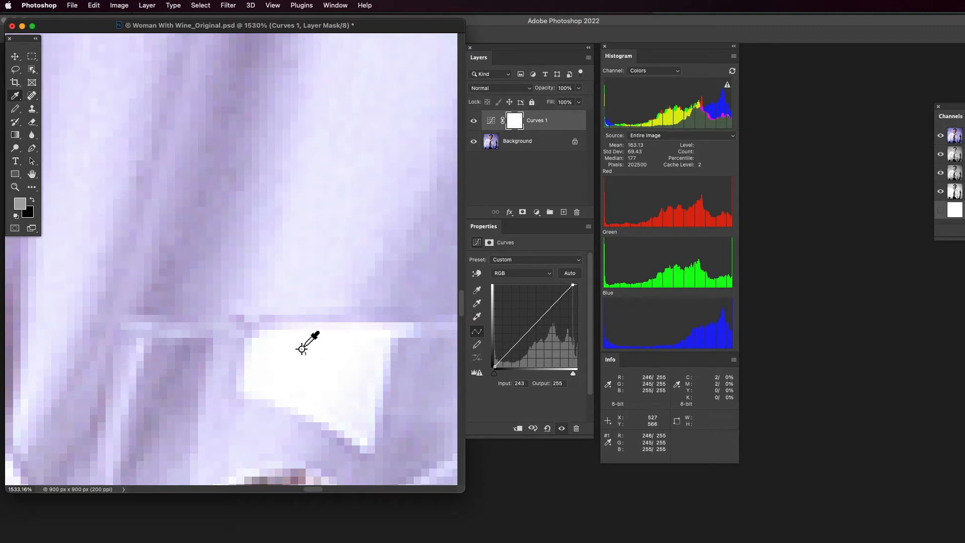
key(super+1)
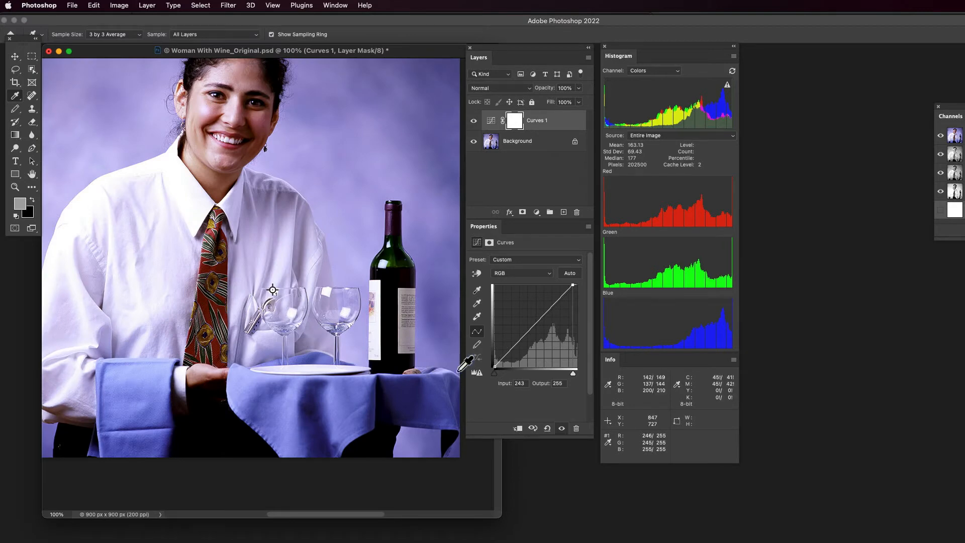
- Check clipping on the white shirt with the white point input at 241 and 243, and place a second color sampler beside the collar
mouse_move(573, 374)
mouse_down()
mouse_move(586, 377)
mouse_move(573, 377)
mouse_up()
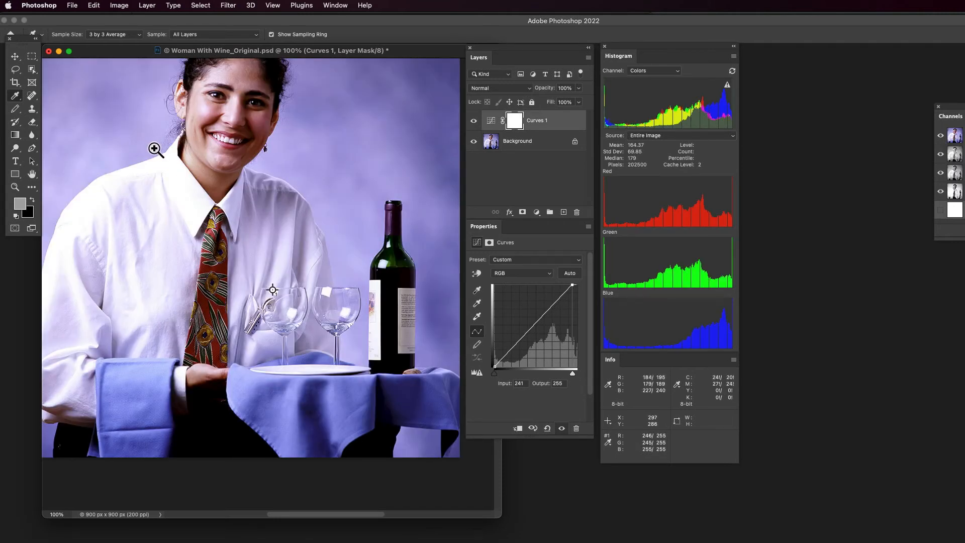
drag(156, 146, 233, 200)
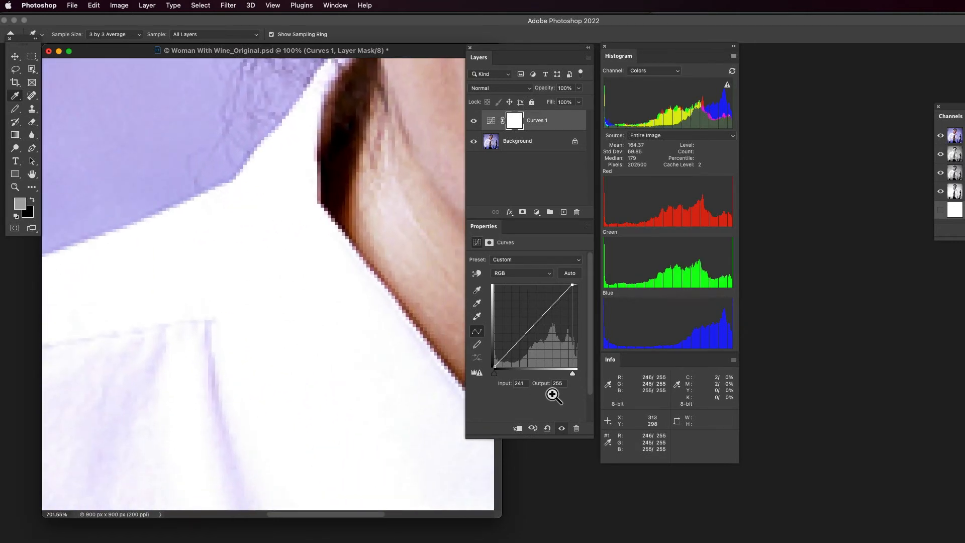
mouse_move(573, 376)
mouse_down()
mouse_move(586, 376)
mouse_move(573, 376)
mouse_up()
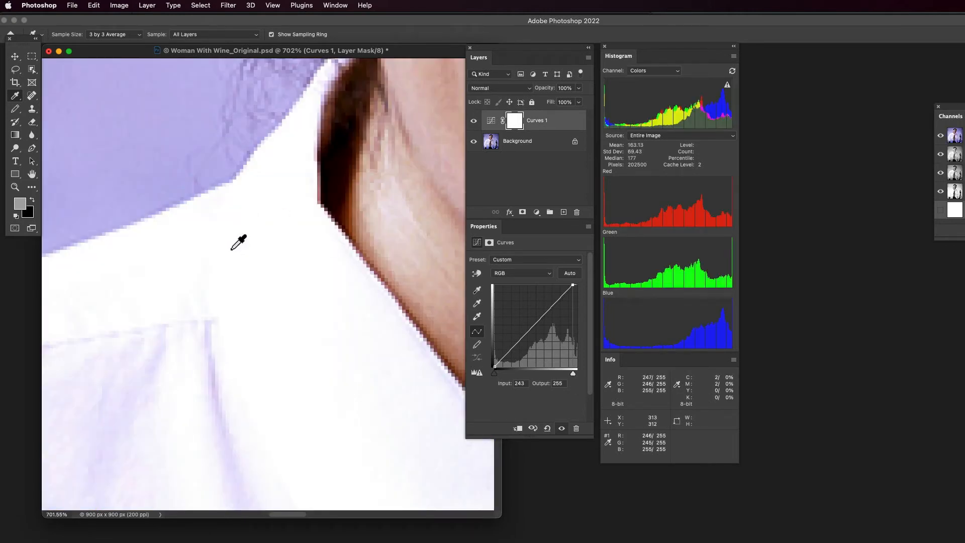
shift+click(234, 248)
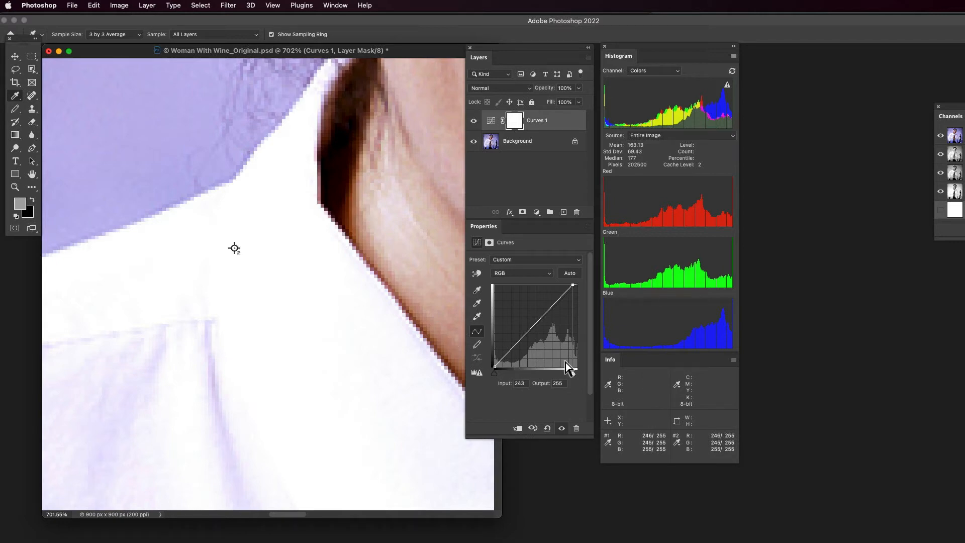
- Reset the RGB curve's white point input to 255 and examine the color sampler on the glass reflection up close
drag(573, 373, 594, 378)
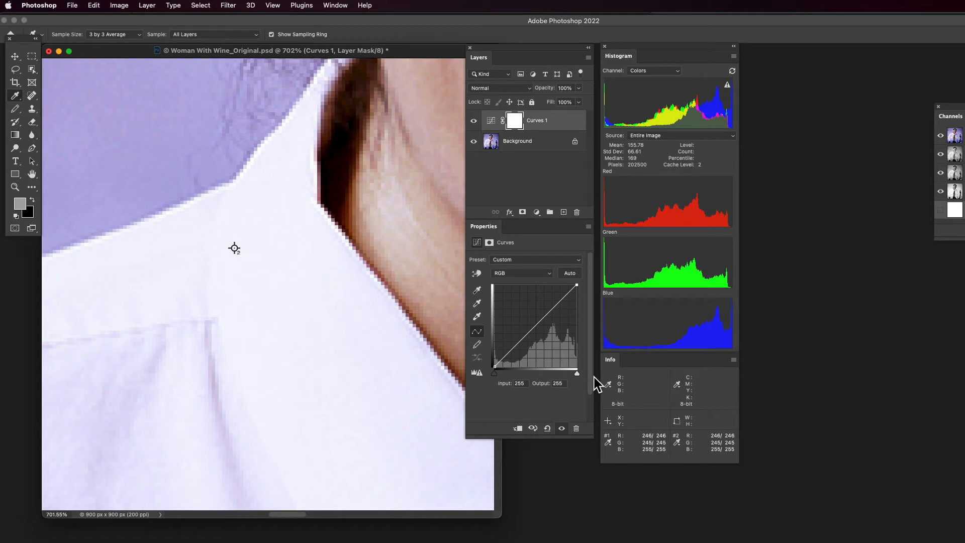
key(super+1)
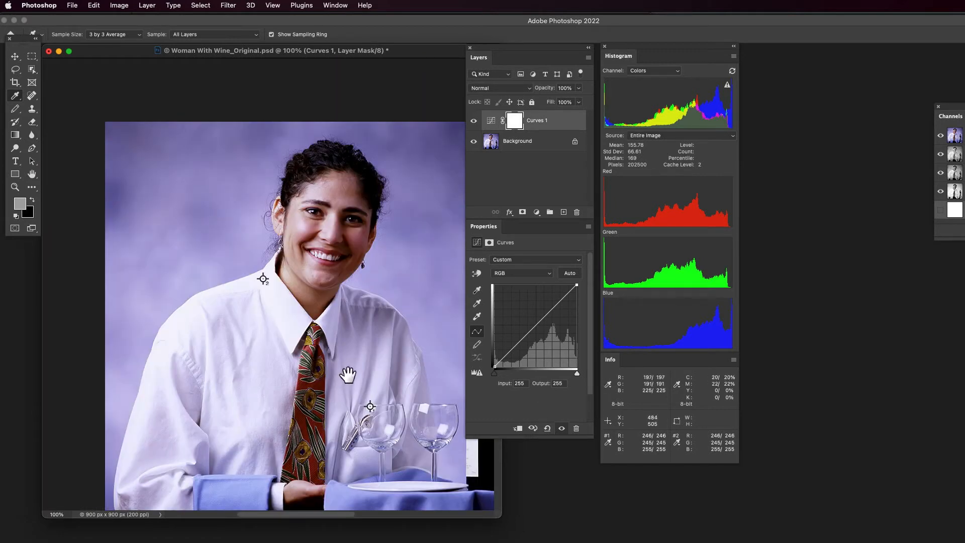
drag(349, 374, 282, 307)
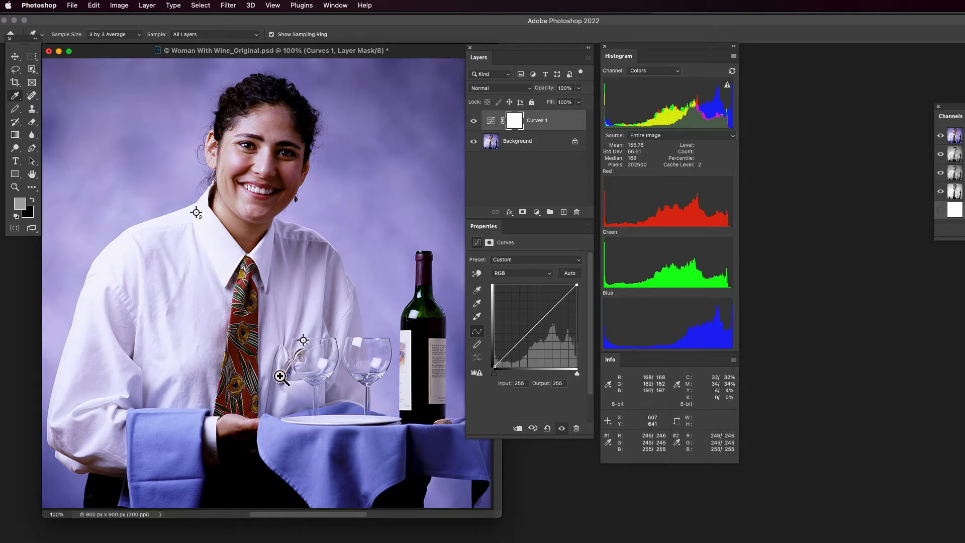
drag(305, 341, 397, 414)
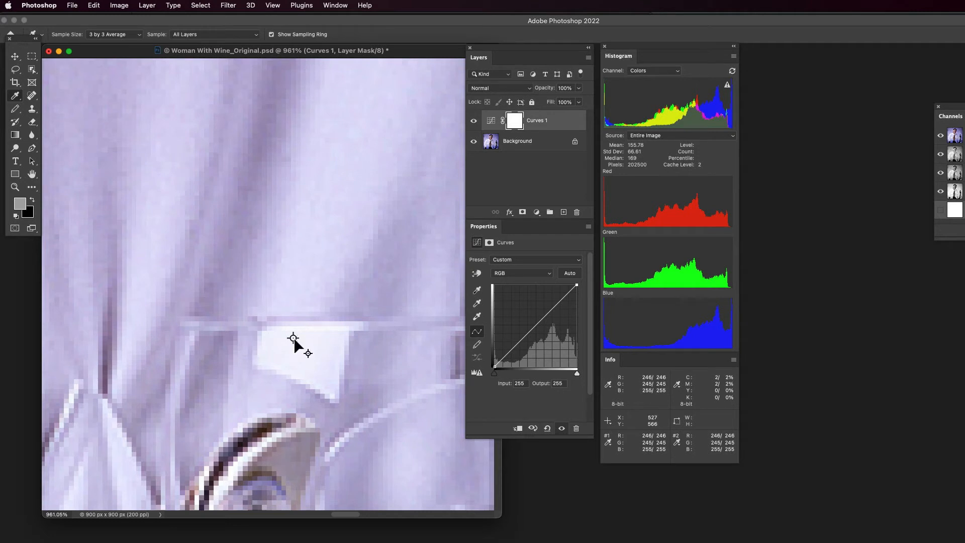
- Move the first color sampler slightly upward within the white reflection on the left wine glass
drag(294, 339, 296, 333)
drag(298, 332, 298, 331)
key(super+1)
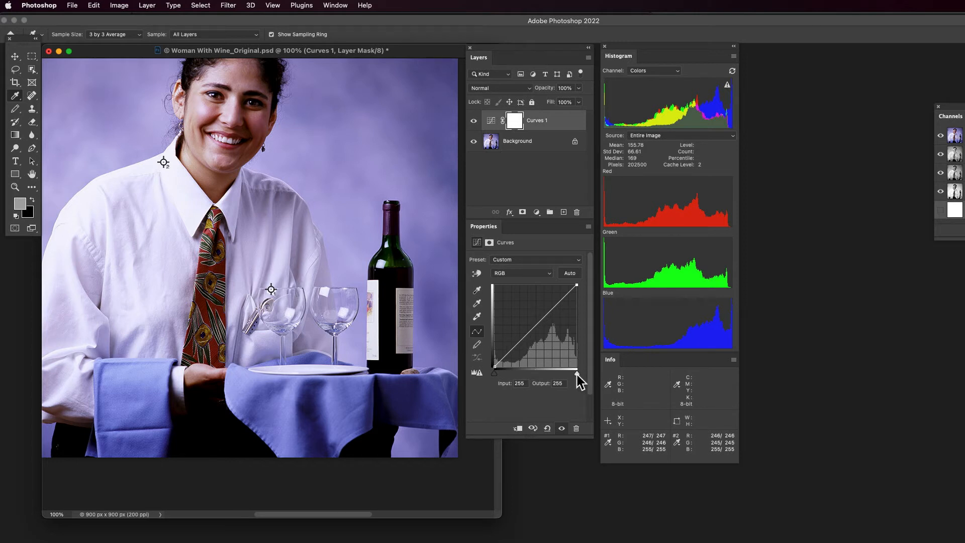
- Examine shadow clipping across the portrait with the RGB curve's black point input at 0 and 2
alt+click(495, 373)
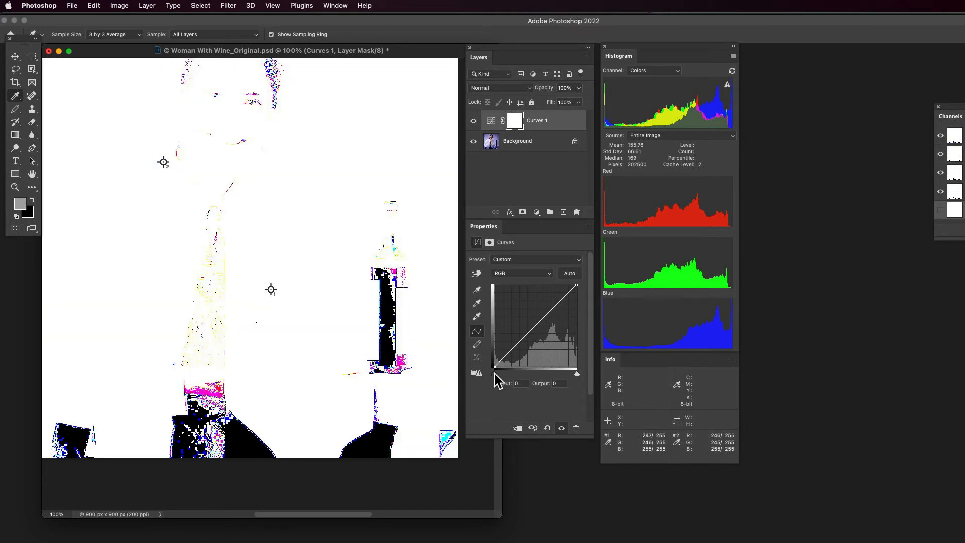
mouse_move(494, 373)
mouse_down()
mouse_move(478, 372)
mouse_move(504, 373)
mouse_move(481, 376)
mouse_up()
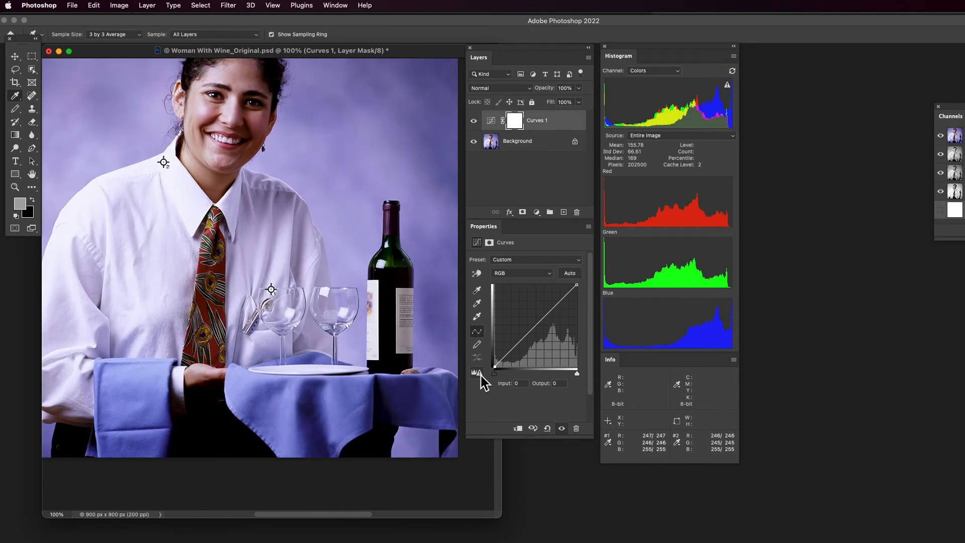
alt+click(578, 374)
drag(495, 374, 496, 374)
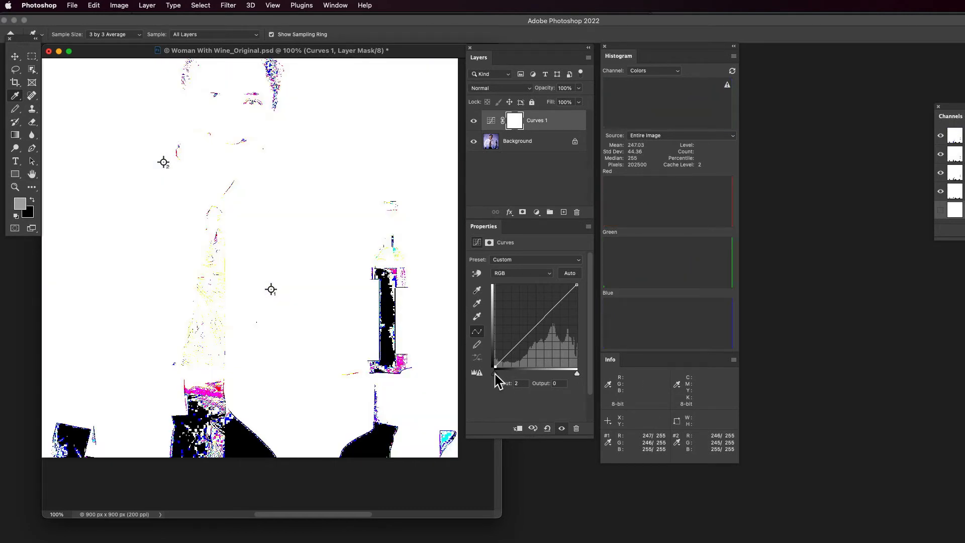
drag(495, 374, 484, 374)
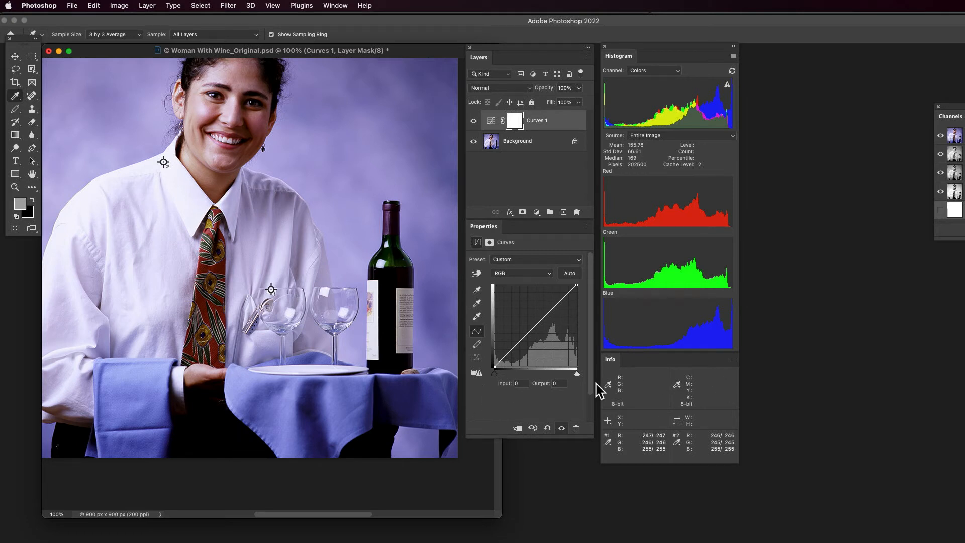
- Reposition the Info panel over the background beside the woman's head, rechecking the shadow clipping preview along the way
drag(652, 361, 520, 411)
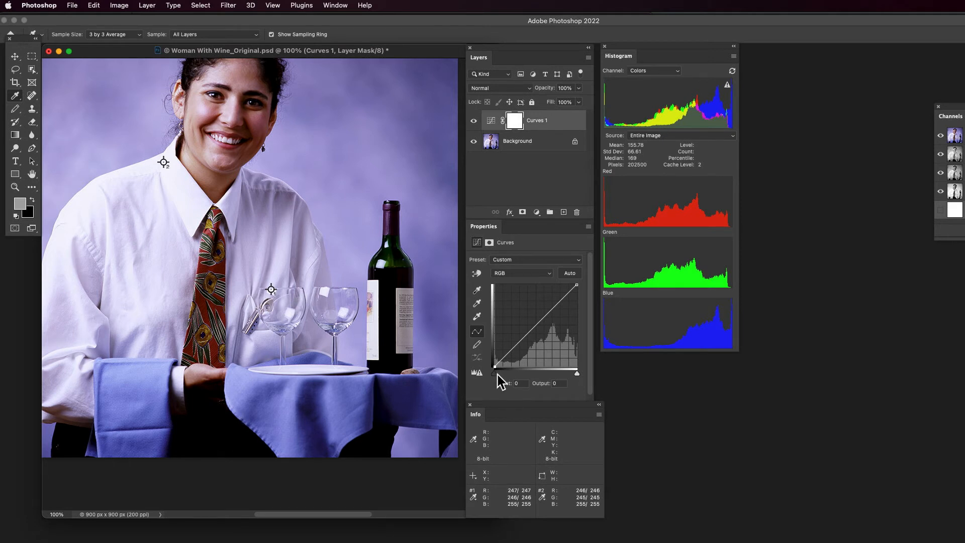
drag(496, 375, 489, 373)
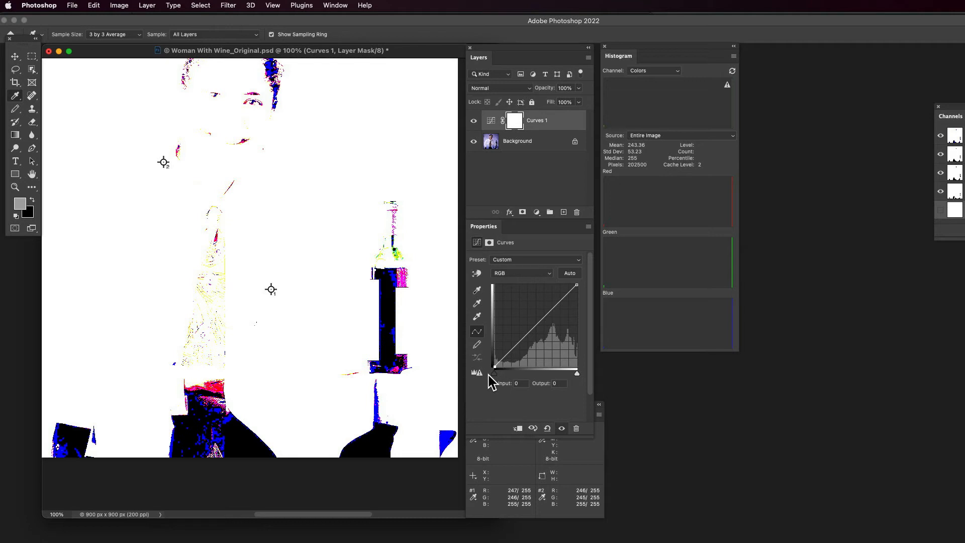
drag(492, 382, 492, 382)
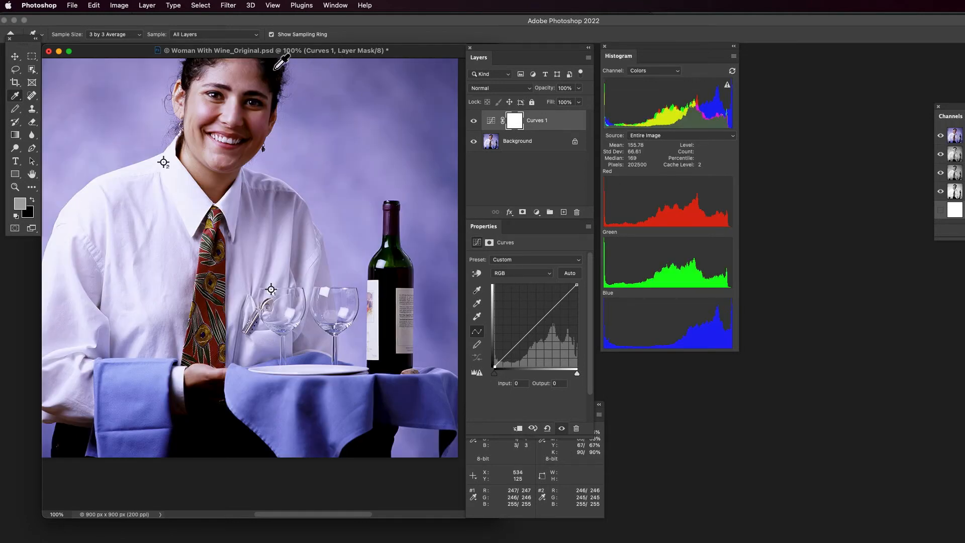
click(599, 459)
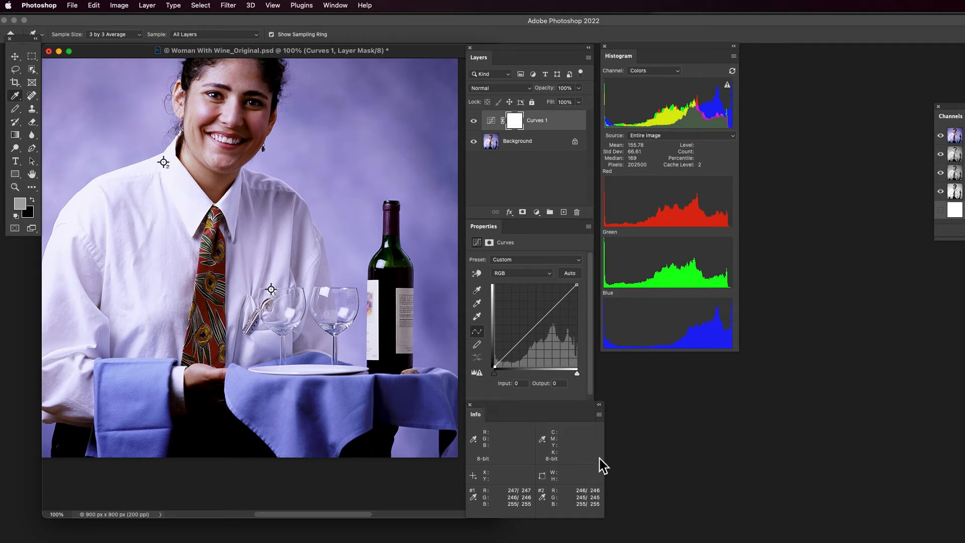
drag(568, 403, 422, 74)
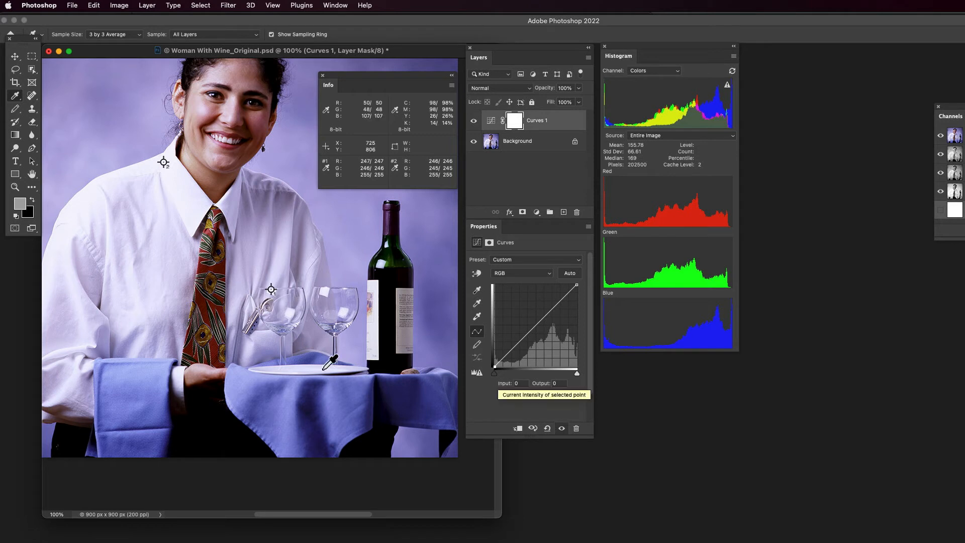
- Examine which shadows clip first by varying the RGB curve's black point input between 0 and 32, finishing at 26
alt+click(494, 373)
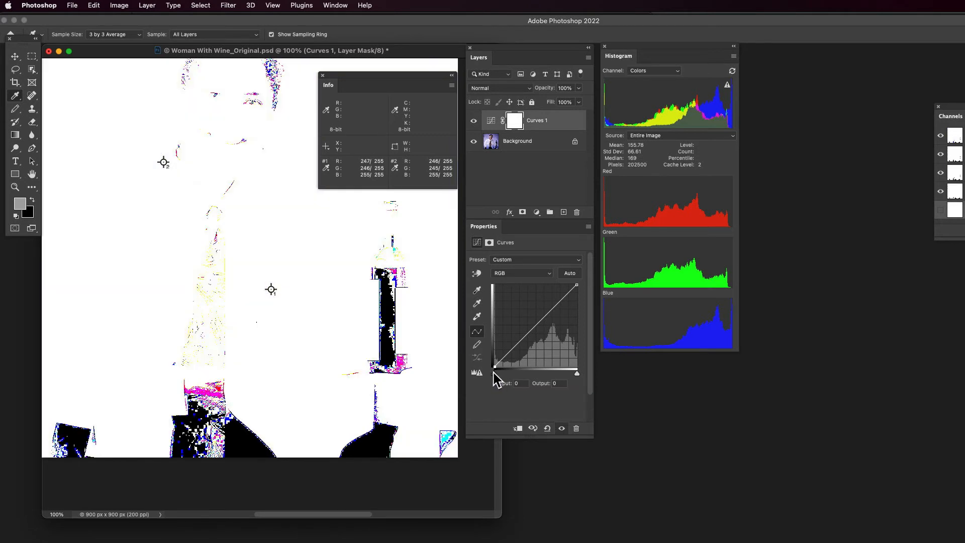
mouse_move(495, 373)
mouse_down()
mouse_move(503, 372)
mouse_move(478, 372)
mouse_up()
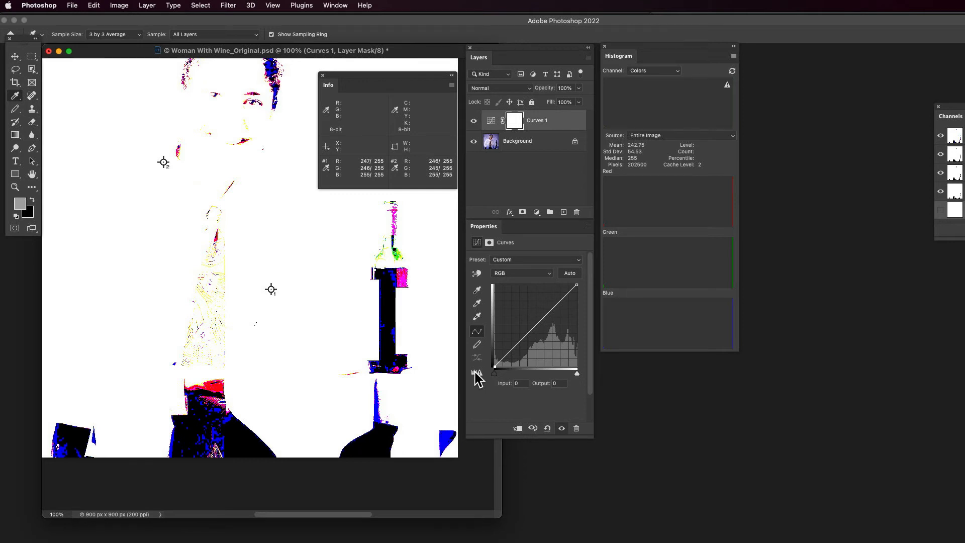
drag(476, 373, 505, 375)
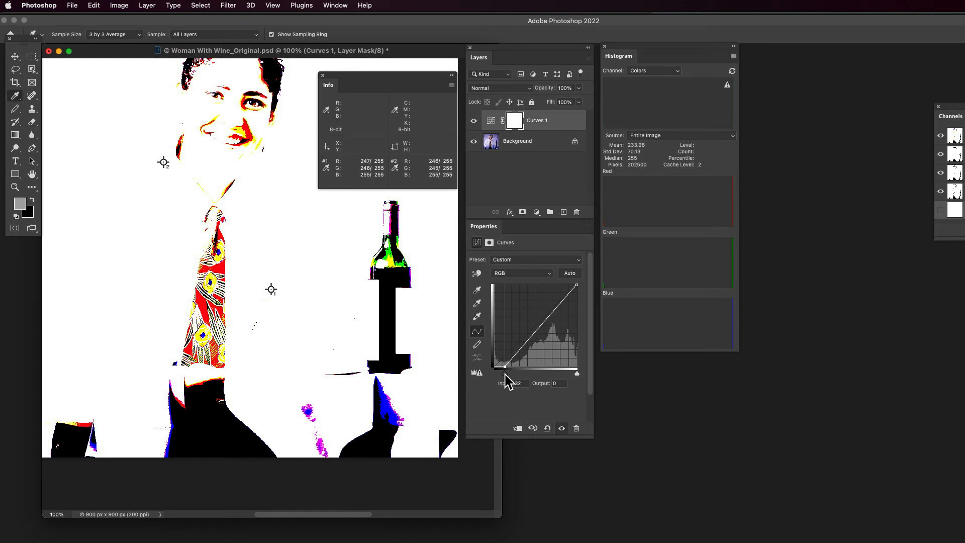
mouse_move(505, 374)
mouse_down()
mouse_move(480, 374)
mouse_move(503, 375)
mouse_up()
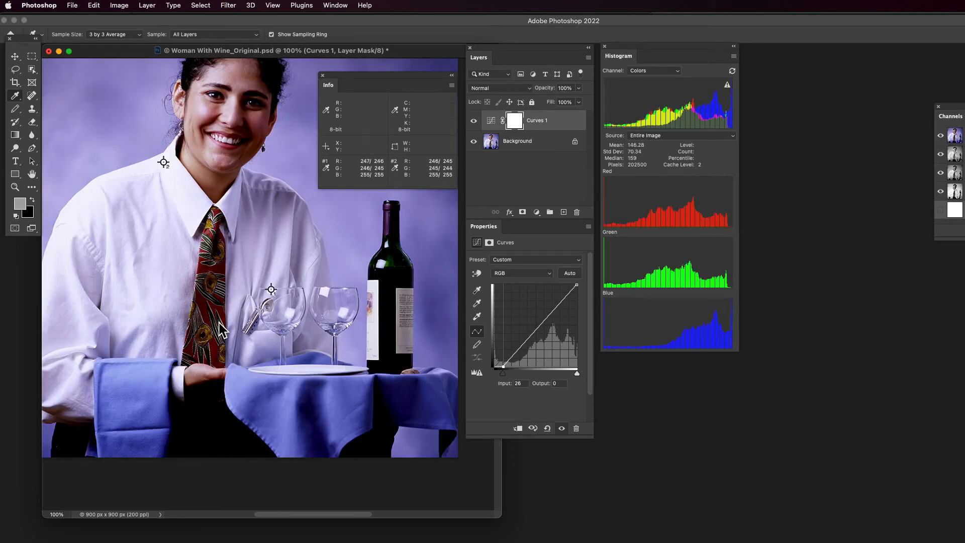
- Check clipping on the tie with the black point input at 25 and 34, and place a third color sampler on its dark stripe near the edge
key(super+space)
key(super+space)
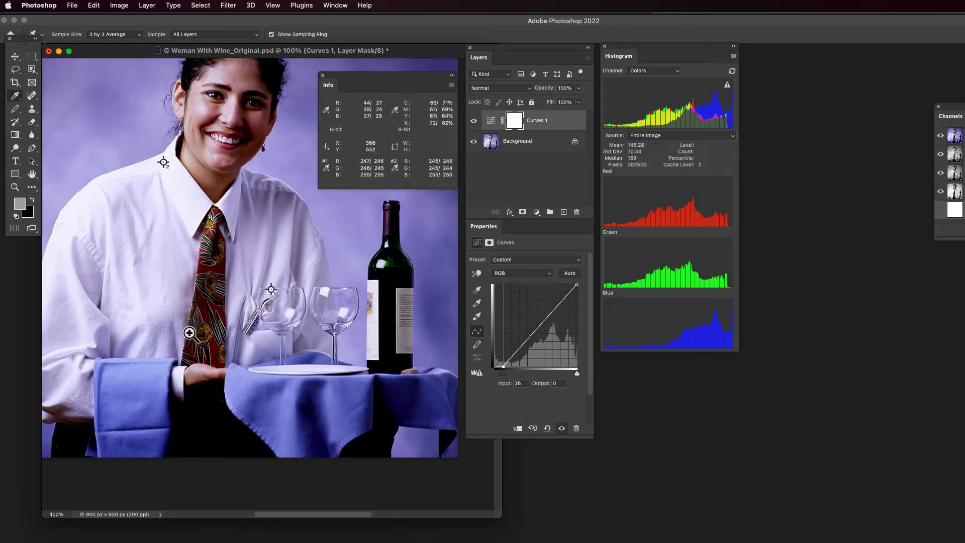
drag(190, 332, 264, 355)
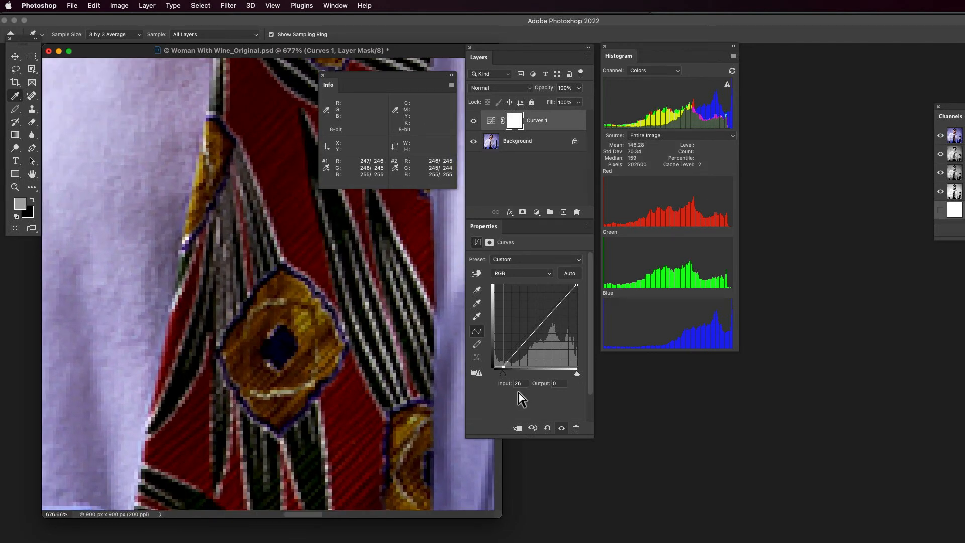
mouse_move(505, 373)
mouse_down()
mouse_move(491, 374)
mouse_move(503, 376)
mouse_up()
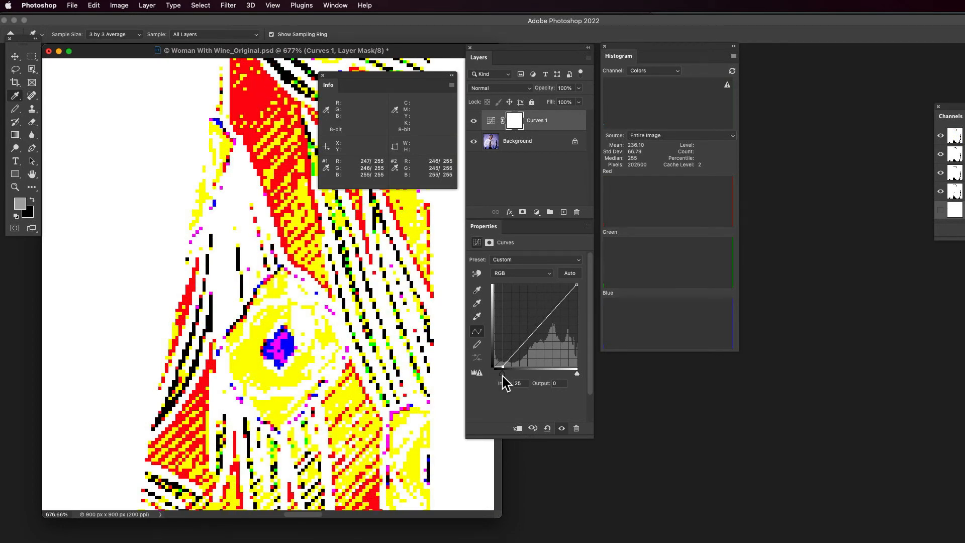
drag(503, 376, 505, 376)
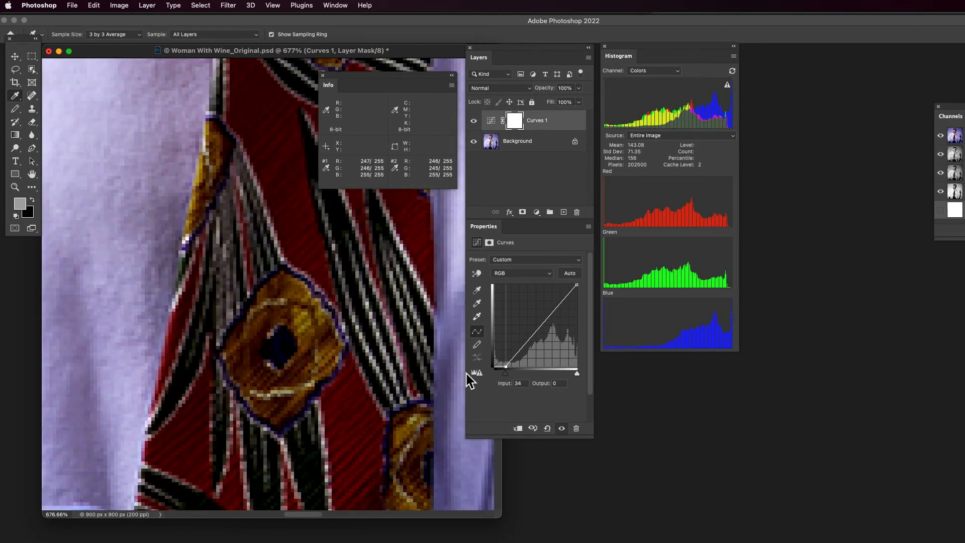
shift+click(180, 378)
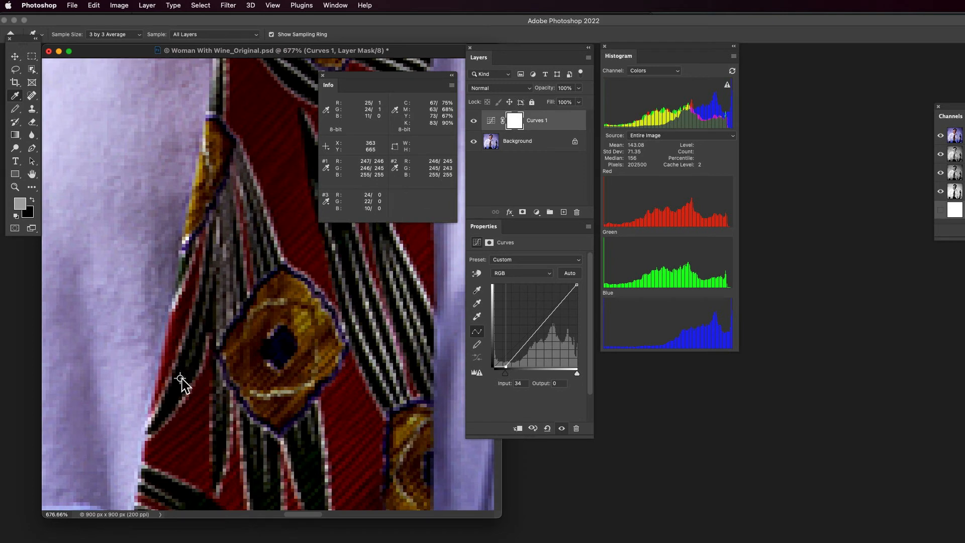
- Reset the RGB curve's black point input to 0
drag(506, 377, 474, 378)
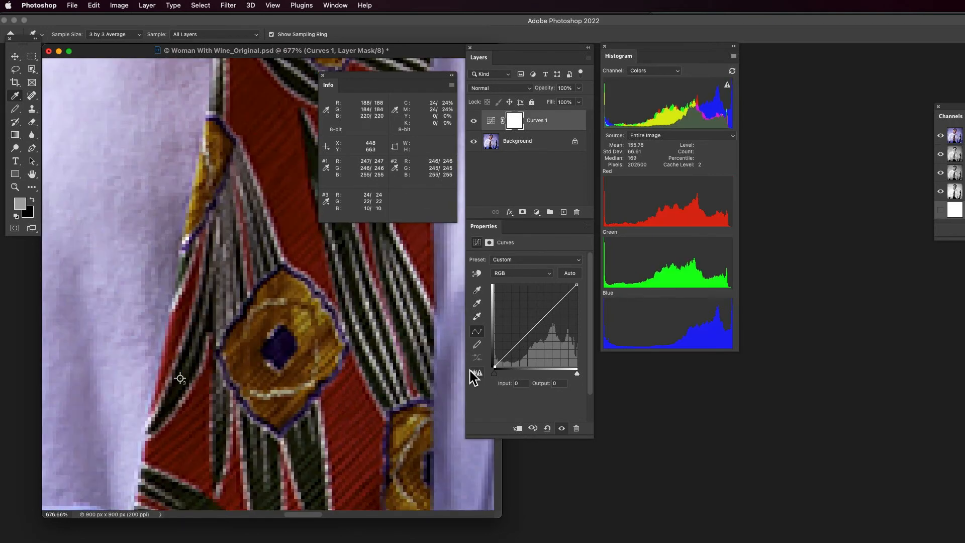
key(super+1)
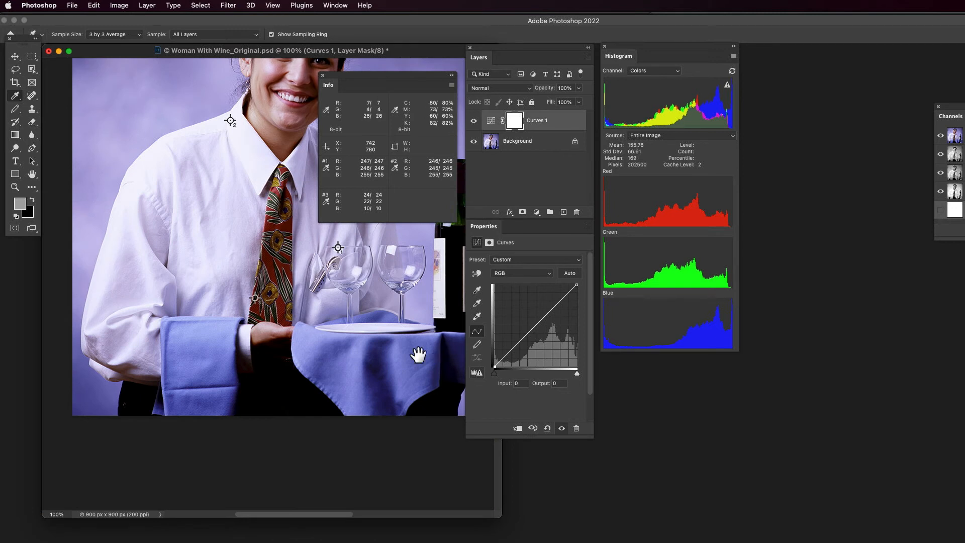
drag(377, 334, 356, 421)
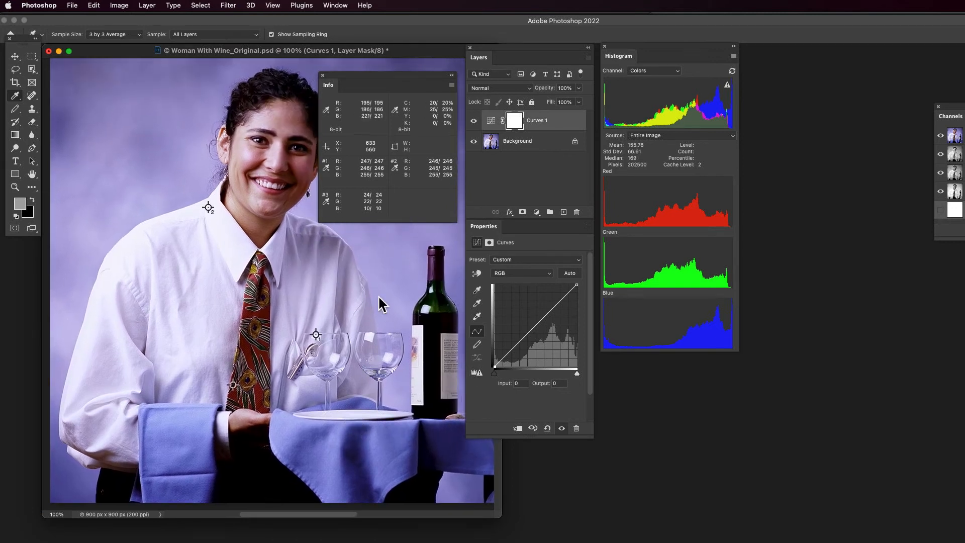
- Move the Info panel clear of the woman's head and place a fourth color sampler in the clipped dark hair beside her forehead
drag(358, 76, 366, 198)
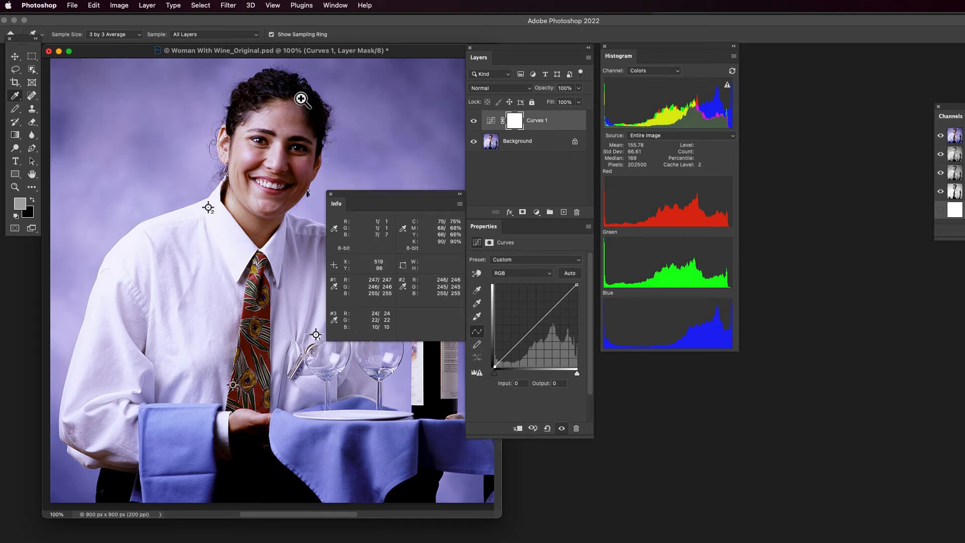
drag(301, 97, 234, 202)
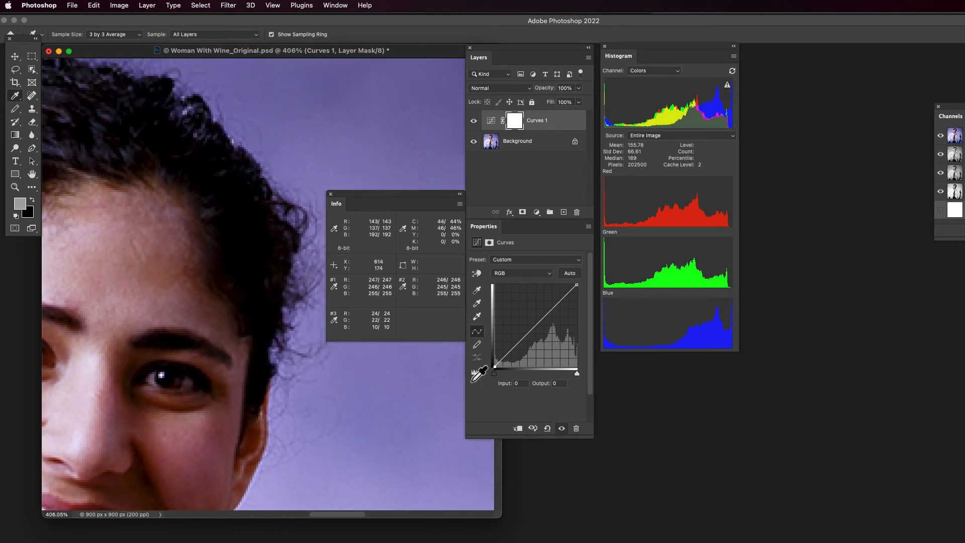
drag(495, 375, 478, 376)
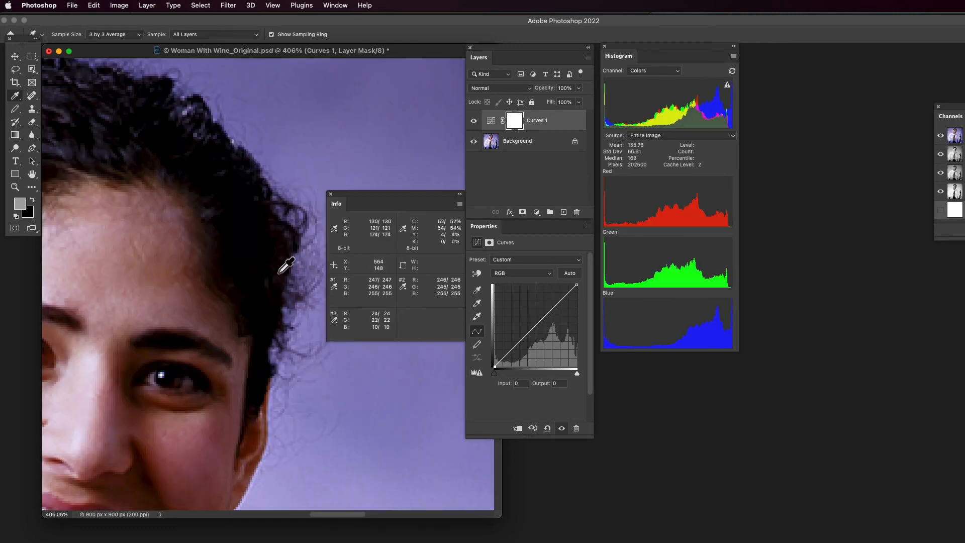
click(234, 247)
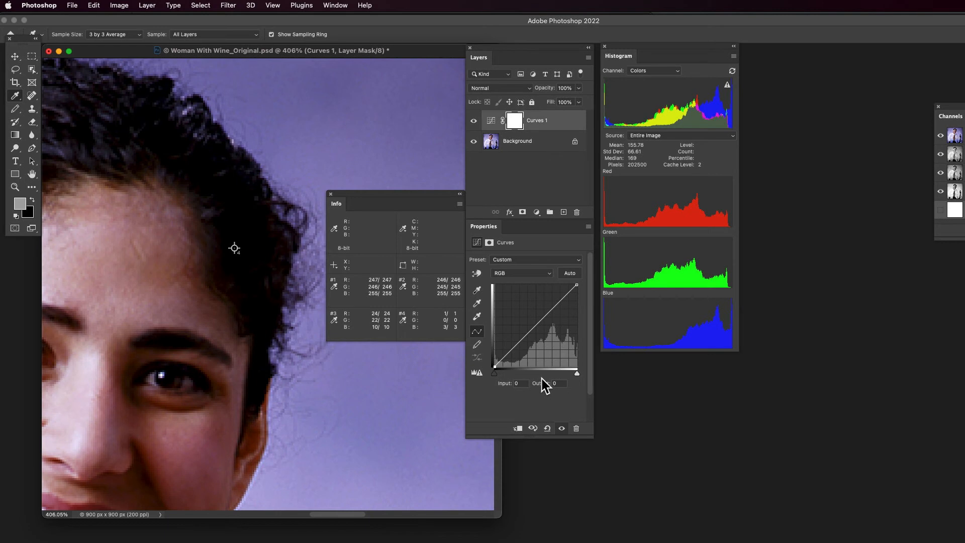
- Fine-tune the fourth color sampler's position in the dark hair up close, checking shadow clipping with the black point input at 0
alt+click(496, 373)
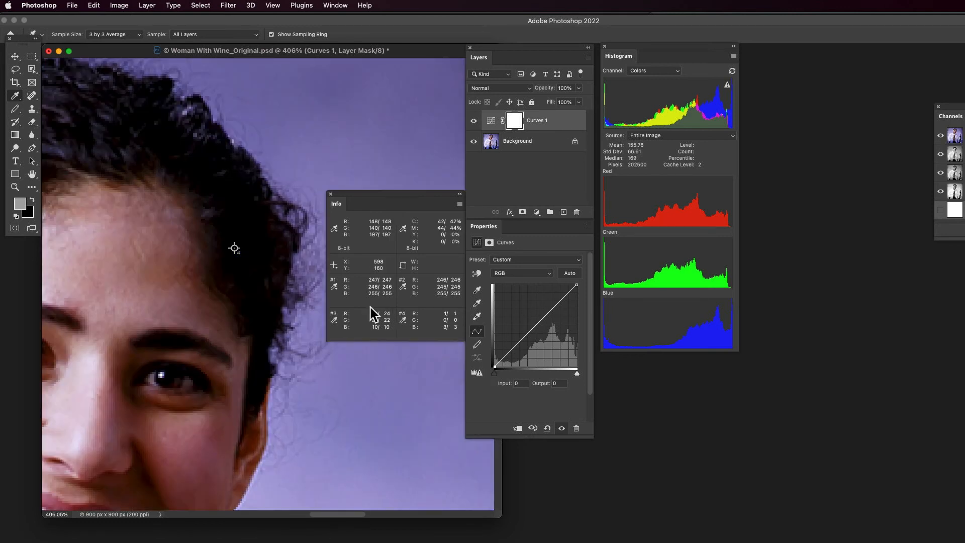
drag(236, 252, 282, 274)
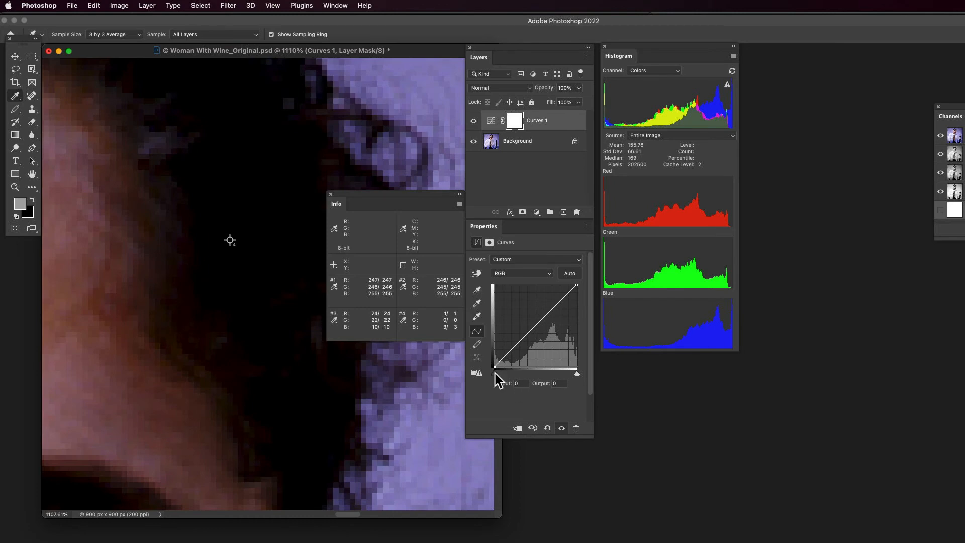
mouse_move(495, 373)
mouse_down()
mouse_move(508, 376)
mouse_move(461, 370)
mouse_move(499, 373)
mouse_move(488, 377)
mouse_up()
key(super+1)
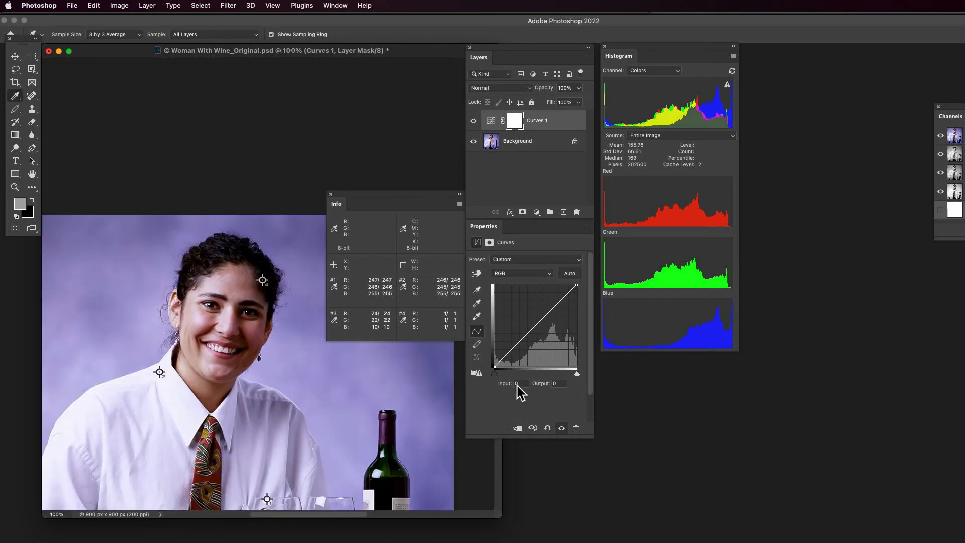
- Place a fifth color sampler in the black trousers between the napkin and the tablecloth, checking shadow clipping with the black point input at 0
drag(317, 403, 320, 246)
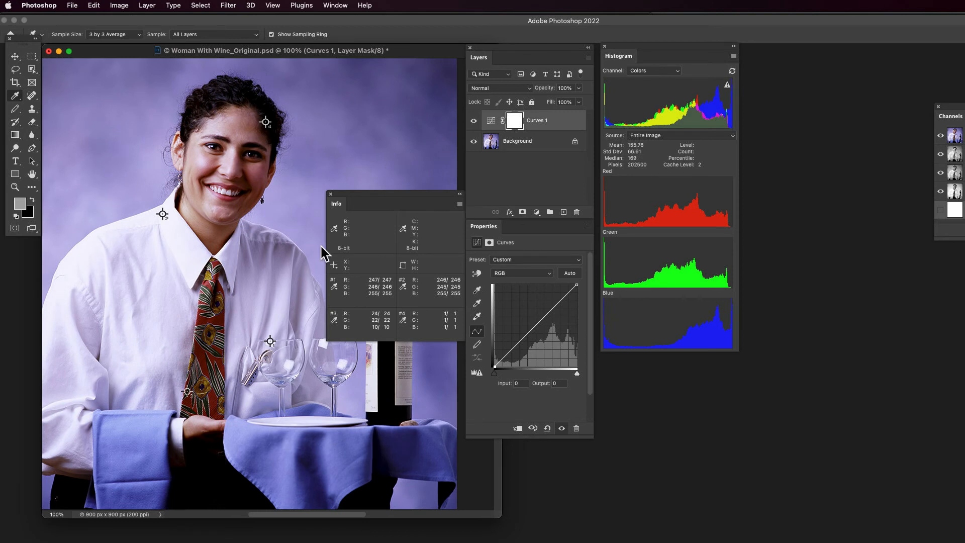
alt+click(494, 373)
shift+click(238, 488)
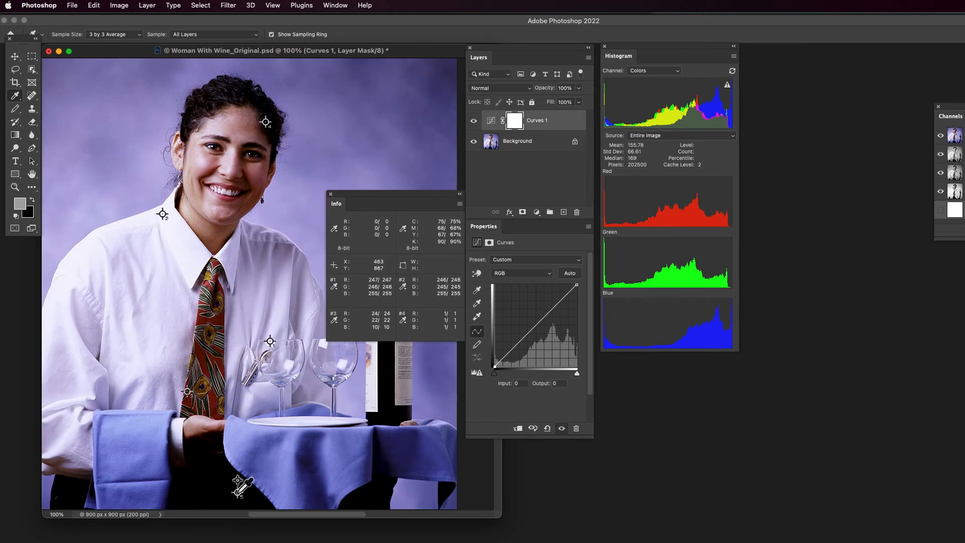
alt+click(495, 373)
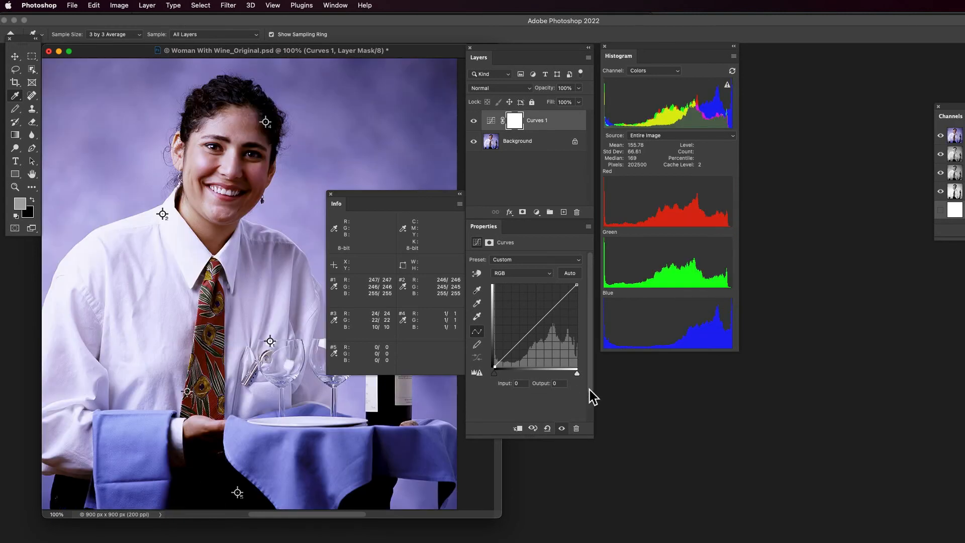
- Select the RGB curve's white point and check the Show Clipping for Black/White Points option of the Curves adjustment
alt+click(577, 373)
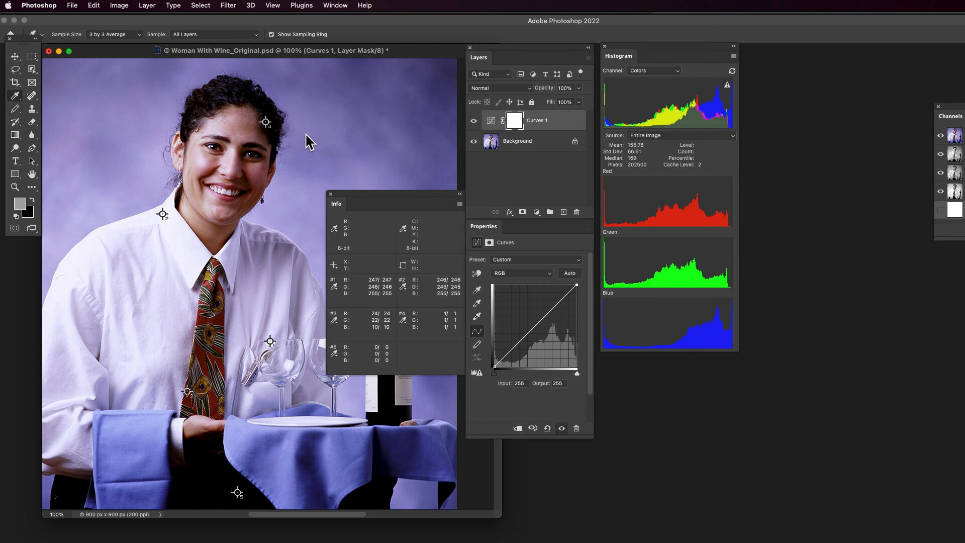
click(589, 227)
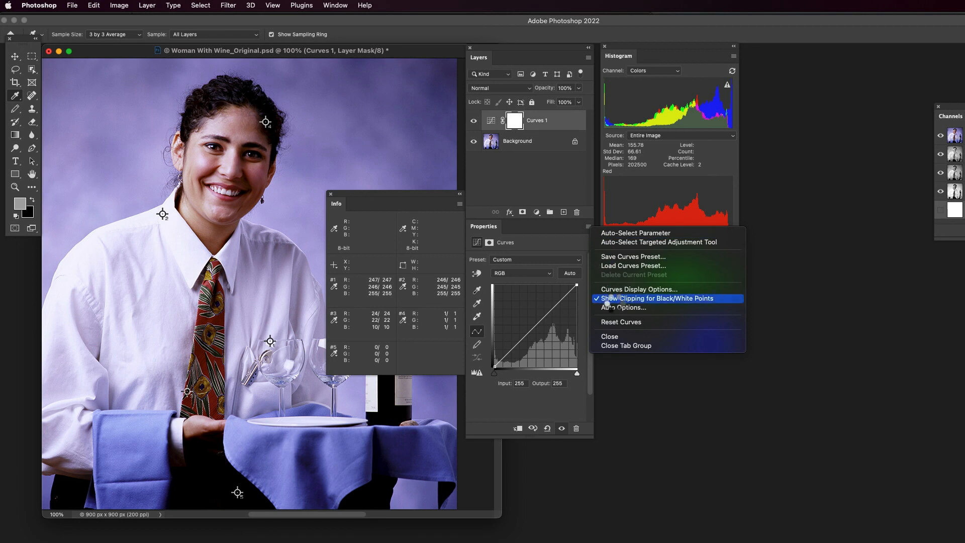
click(566, 228)
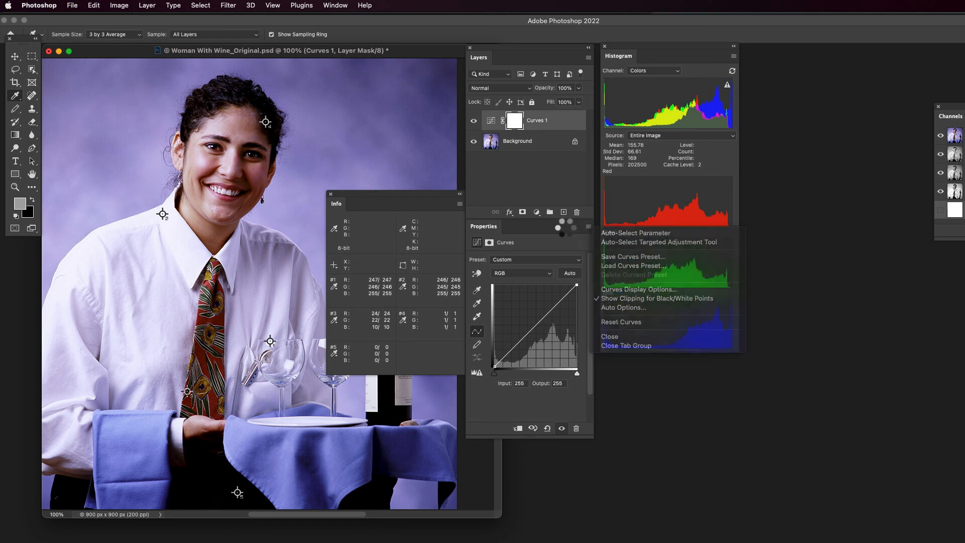